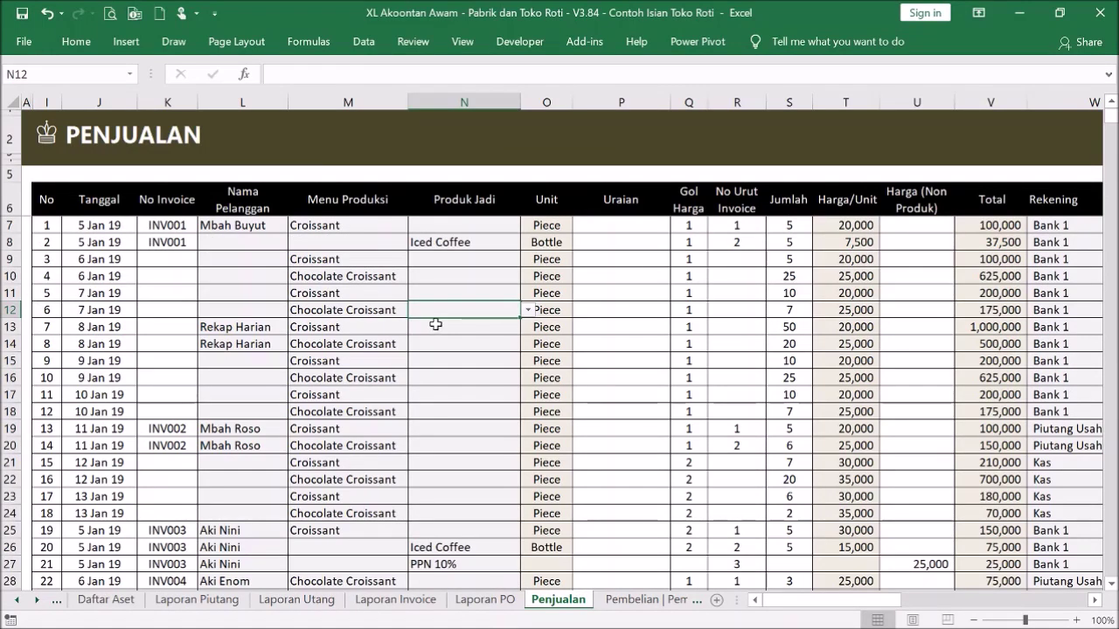
Step: Examine the customer name and production menu entries of the Rekap Harian rows dated 8 Jan 19
left_click_drag(240, 327, 291, 341)
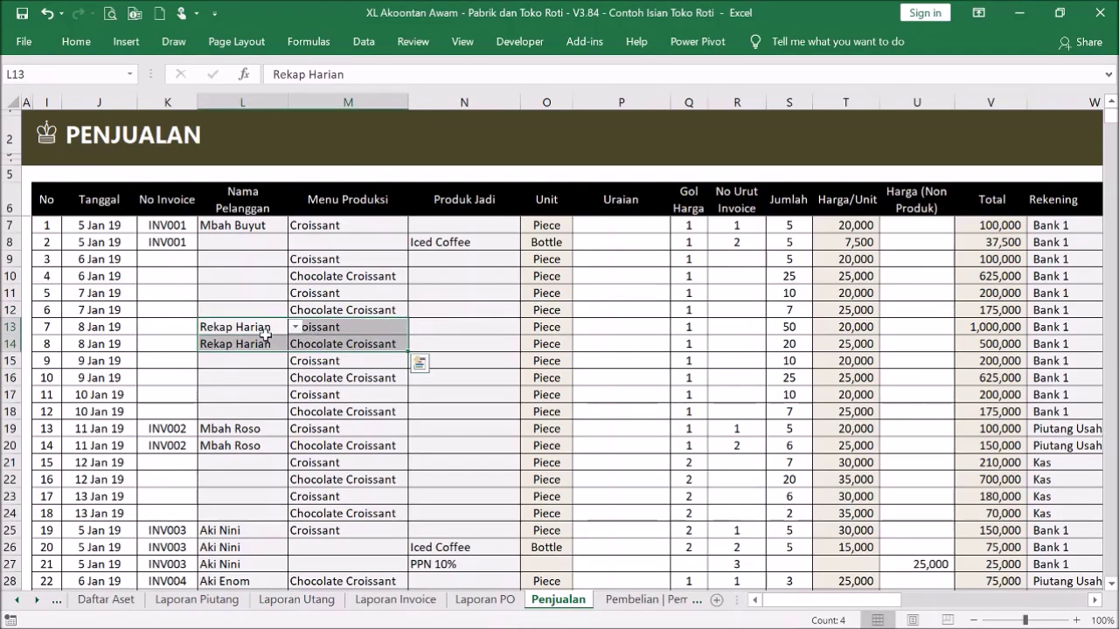
left_click(264, 330)
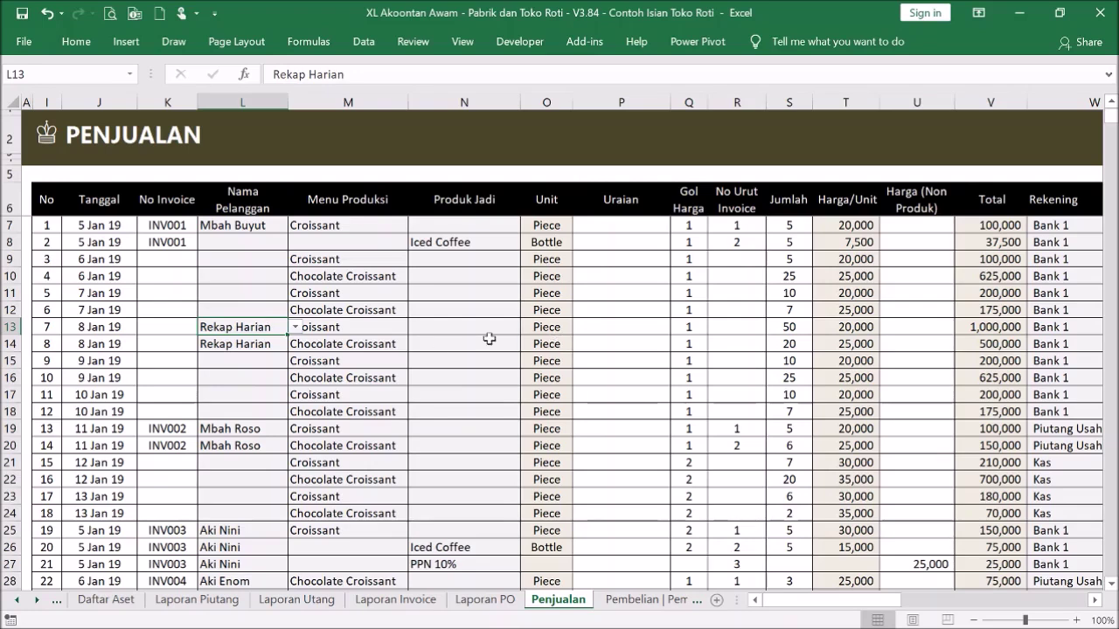
left_click(385, 329)
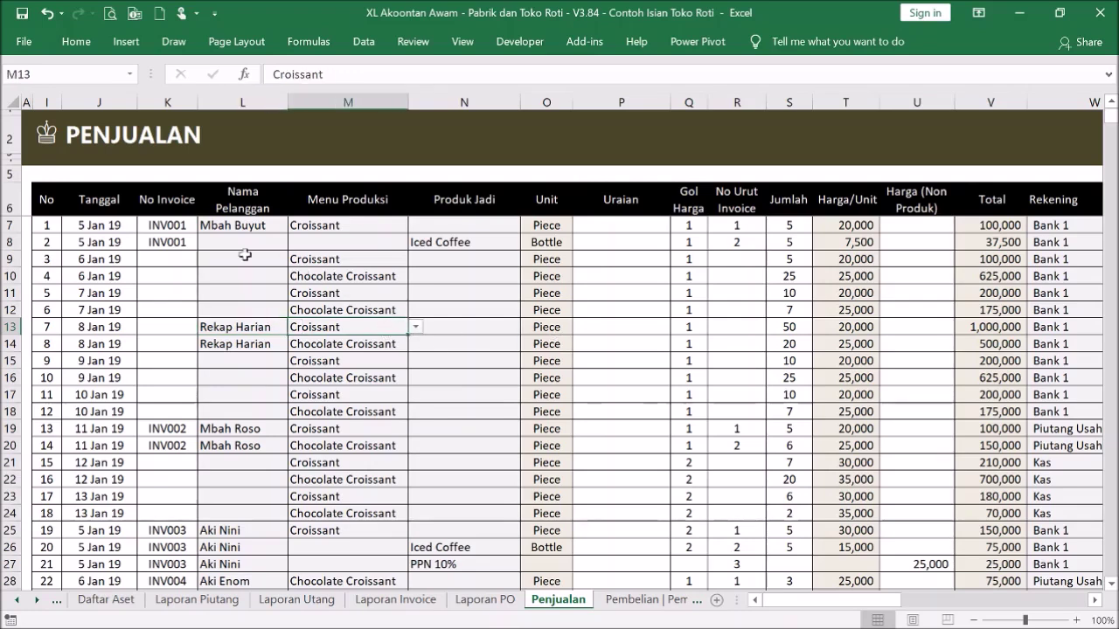
Step: Examine the invoice number, customer, Menu Produksi and Produk Jadi entries of the two INV001 sales rows
left_click_drag(131, 224, 413, 245)
left_click(184, 229)
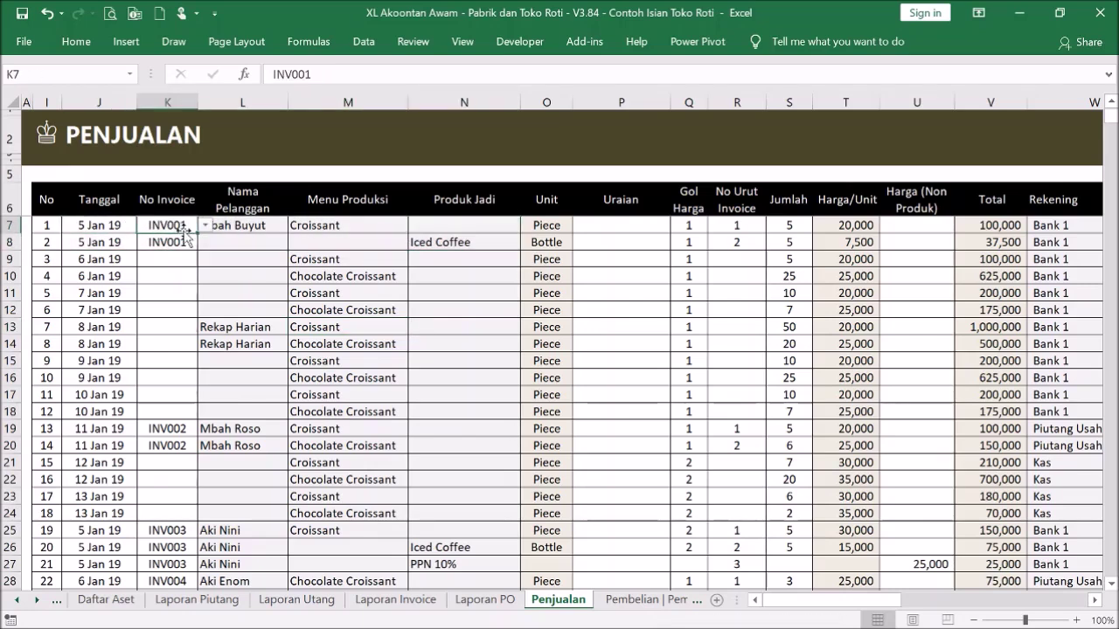
left_click(205, 227)
left_click(204, 227)
left_click_drag(197, 233, 194, 248)
left_click(251, 230)
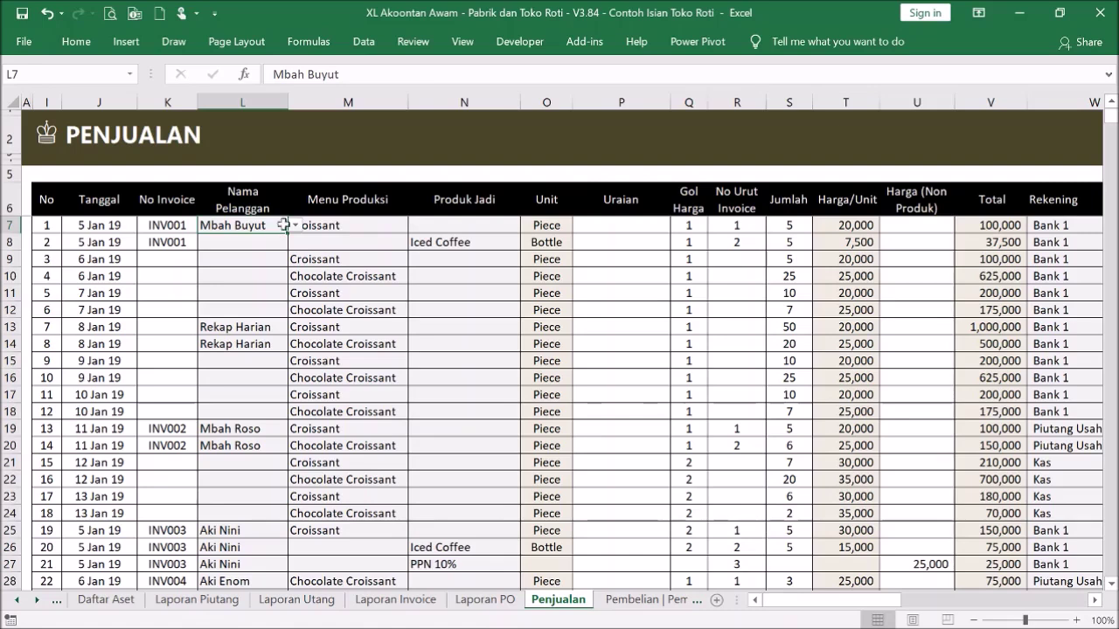
left_click(354, 227)
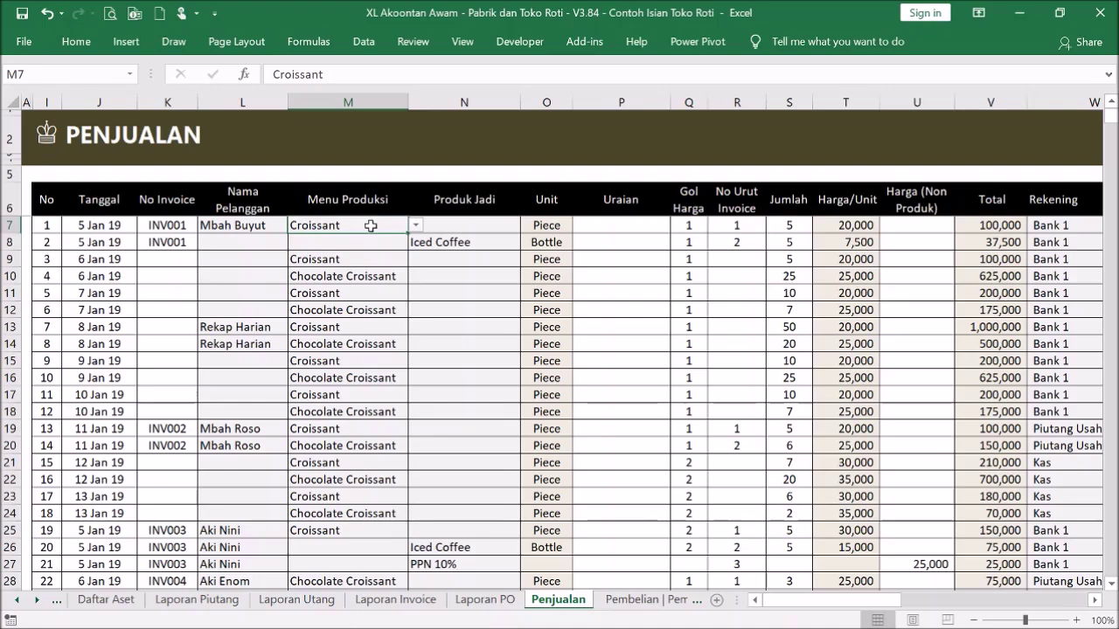
left_click(458, 243)
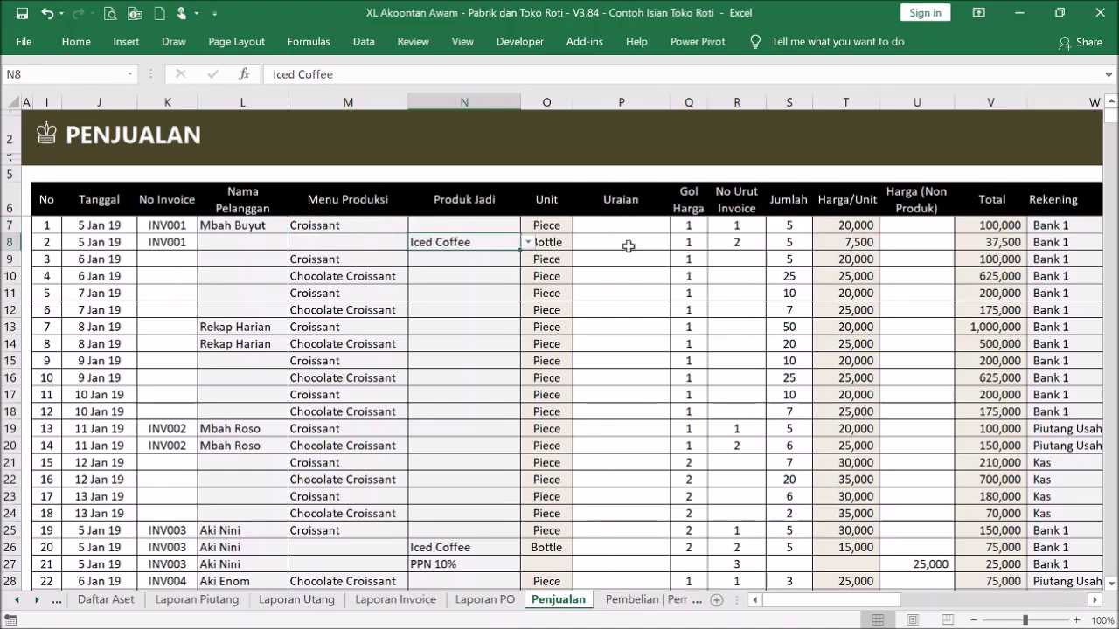
Step: Review the price group, invoice sequence number, quantity, unit price and non-product price cells of the INV001 rows
left_click(699, 225)
left_click_drag(706, 234, 696, 245)
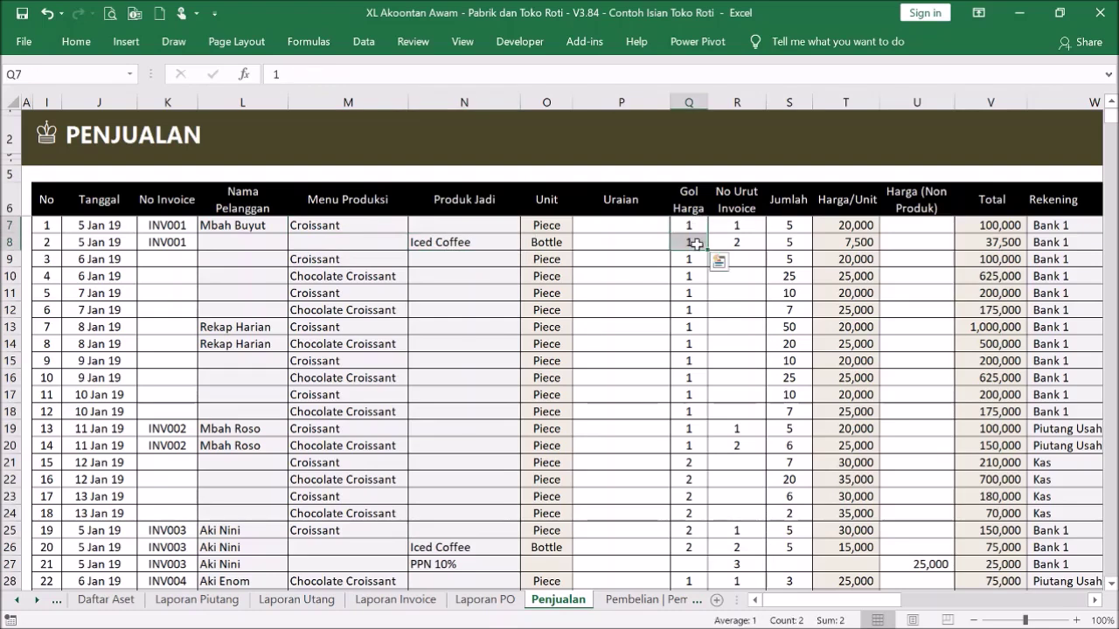
left_click(697, 245)
left_click(761, 225)
left_click(761, 241)
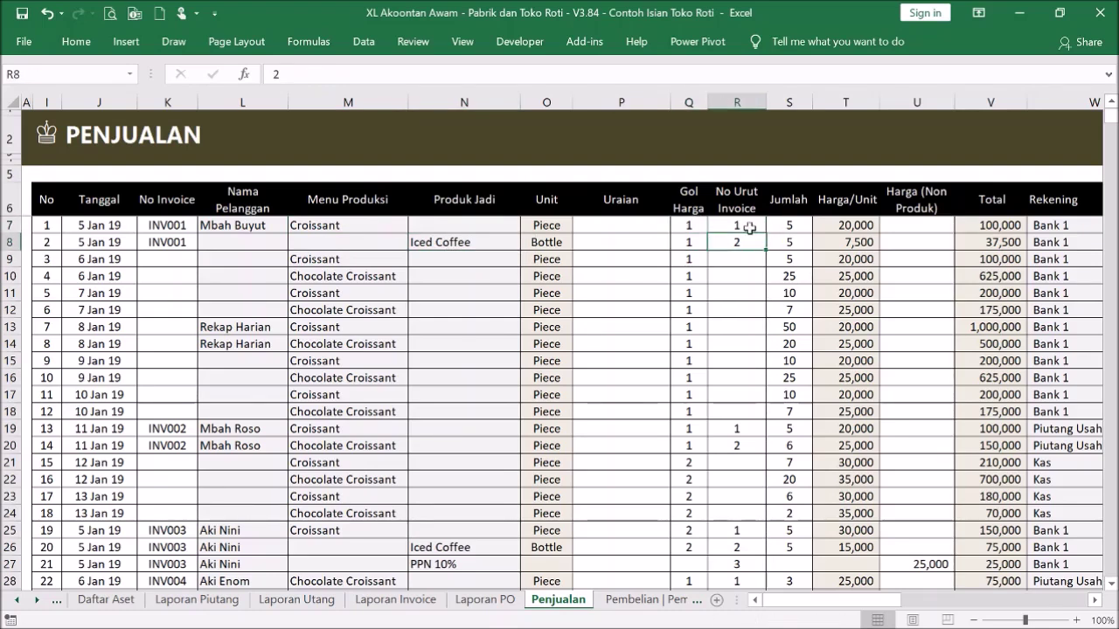
left_click(785, 225)
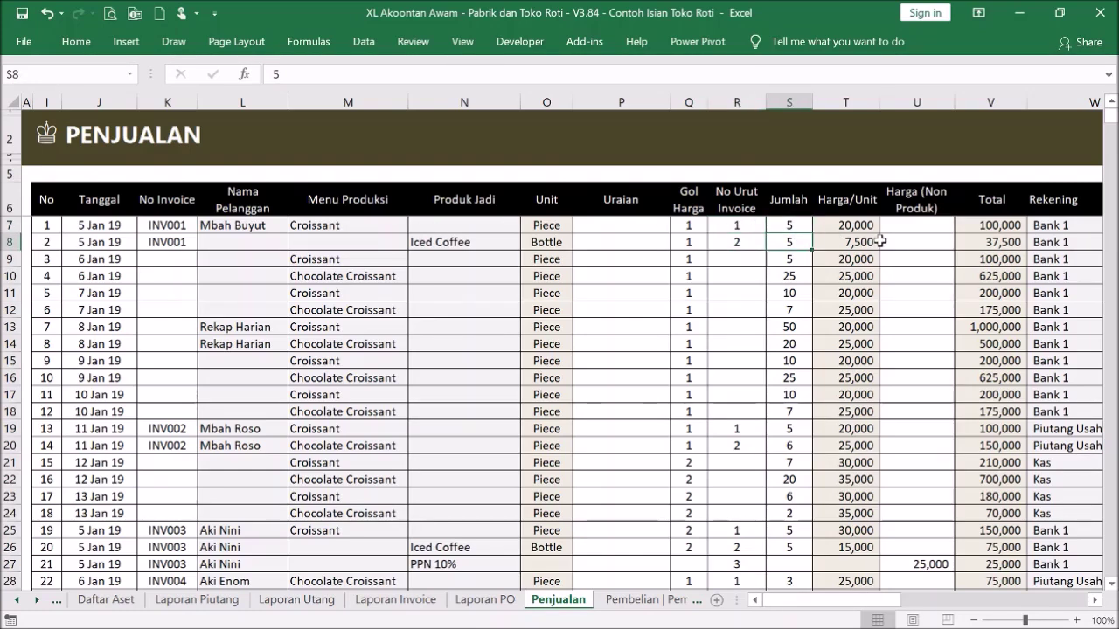
left_click_drag(849, 225, 853, 234)
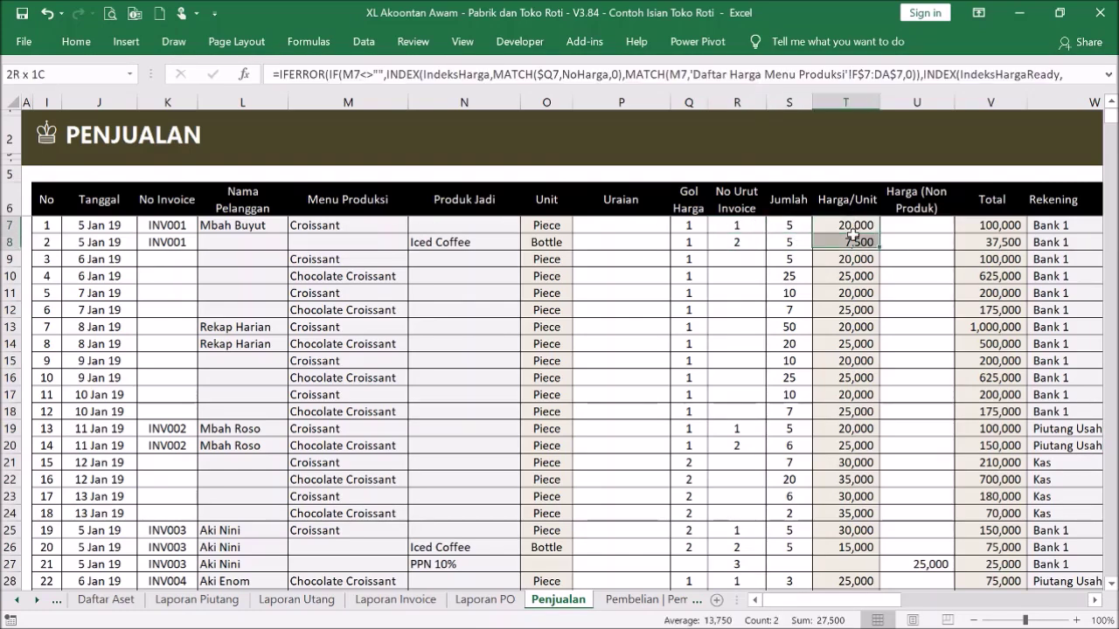
left_click(922, 242)
left_click_drag(885, 601, 1039, 606)
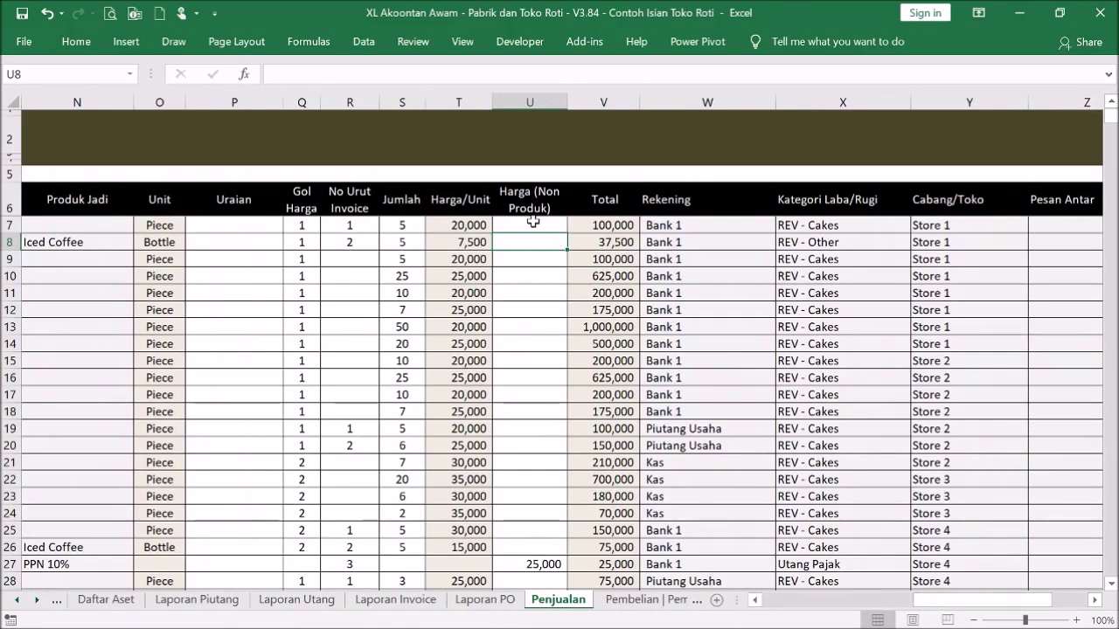
left_click_drag(532, 221, 537, 235)
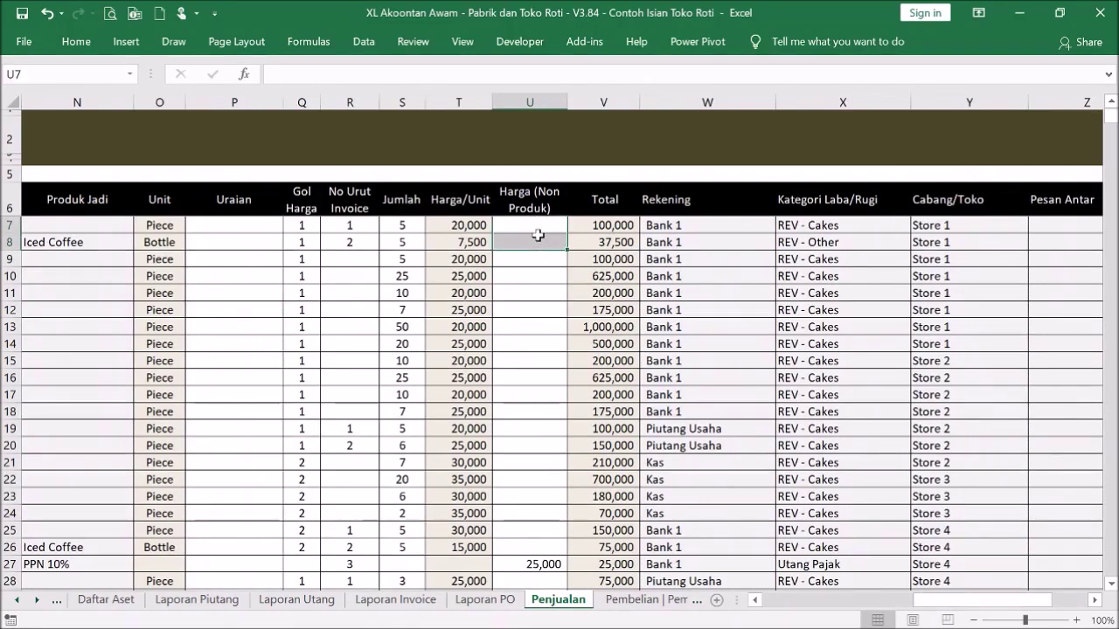
Step: Clear the Gol Harga values of the two INV001 sales rows
left_click(311, 229)
left_click_drag(311, 234, 311, 241)
key("F2")
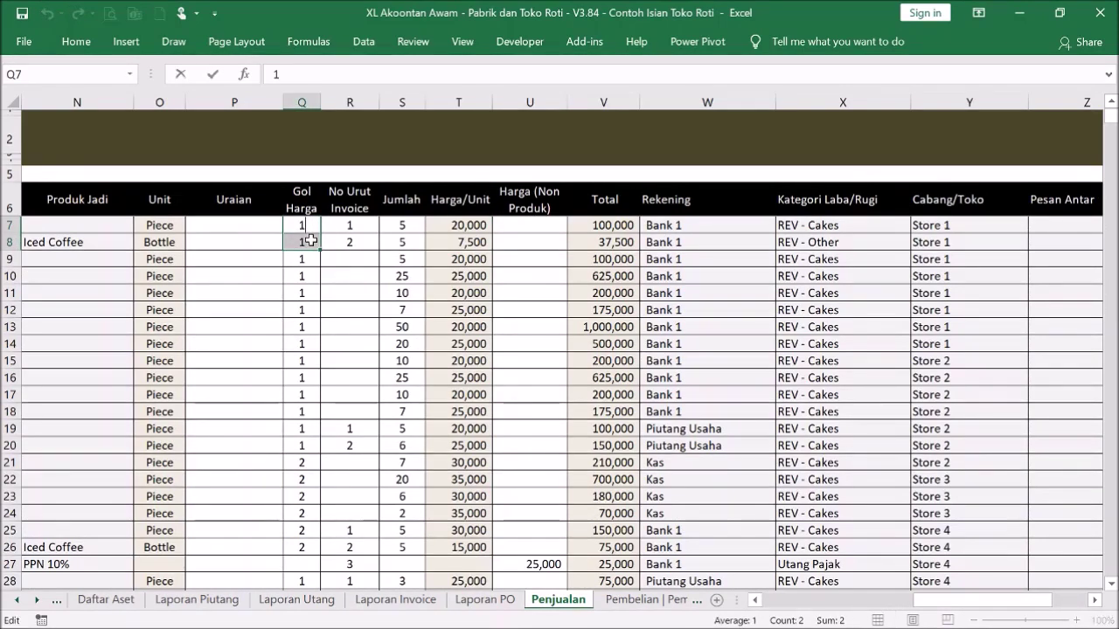
key("Escape")
key("Delete")
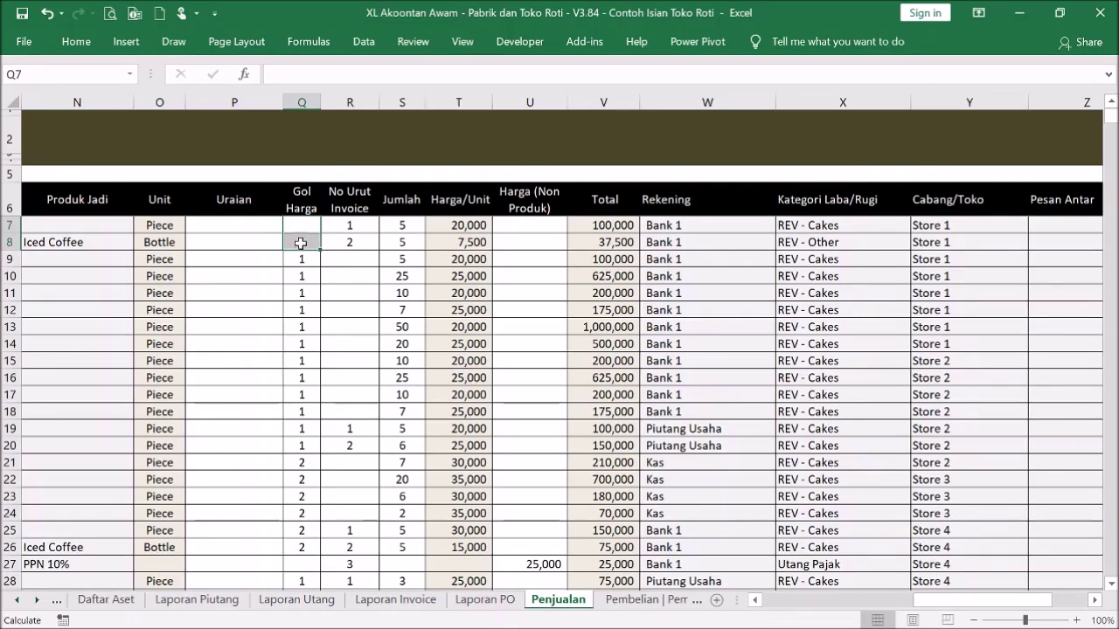
left_click(350, 279)
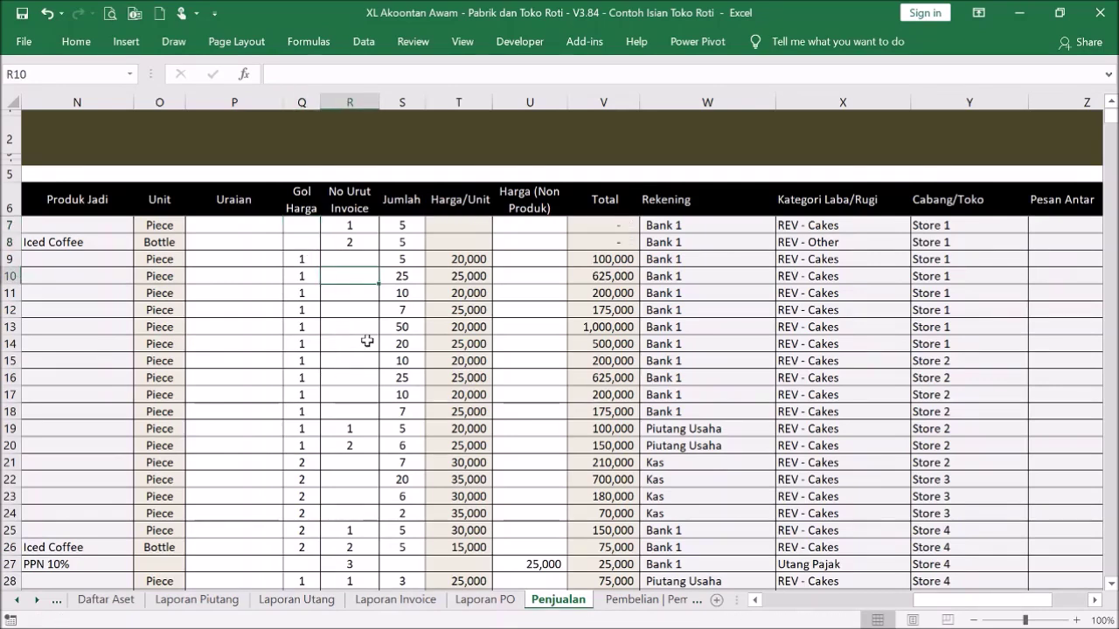
Step: Enter 3000 as the Harga (Non Produk) of the first sales row
left_click(522, 228)
type("3000")
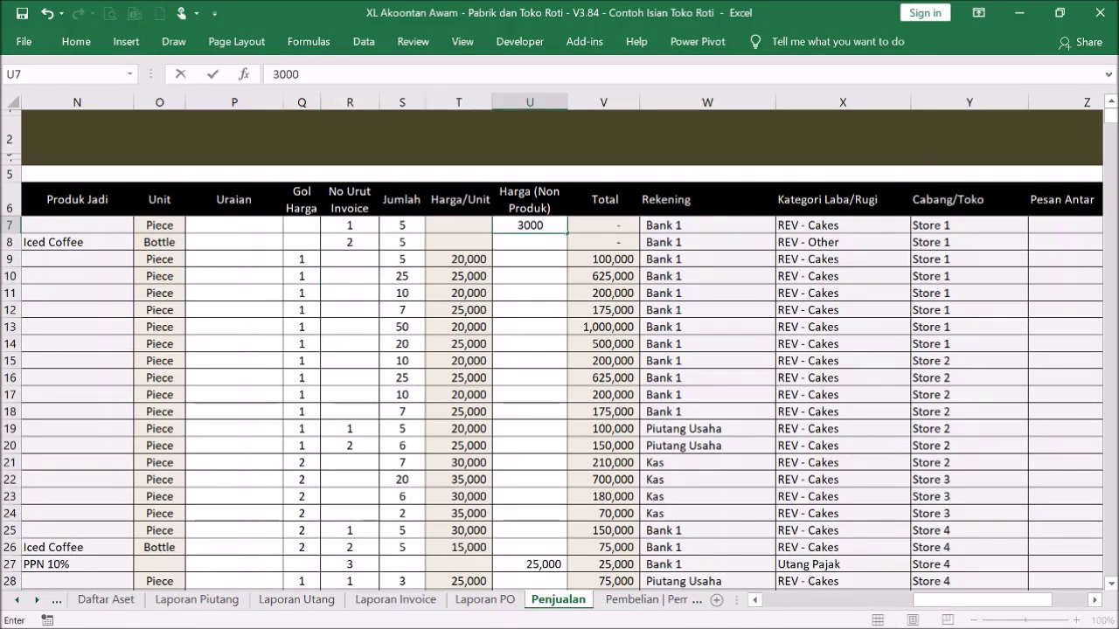
key("Return")
key("Down")
key("Down")
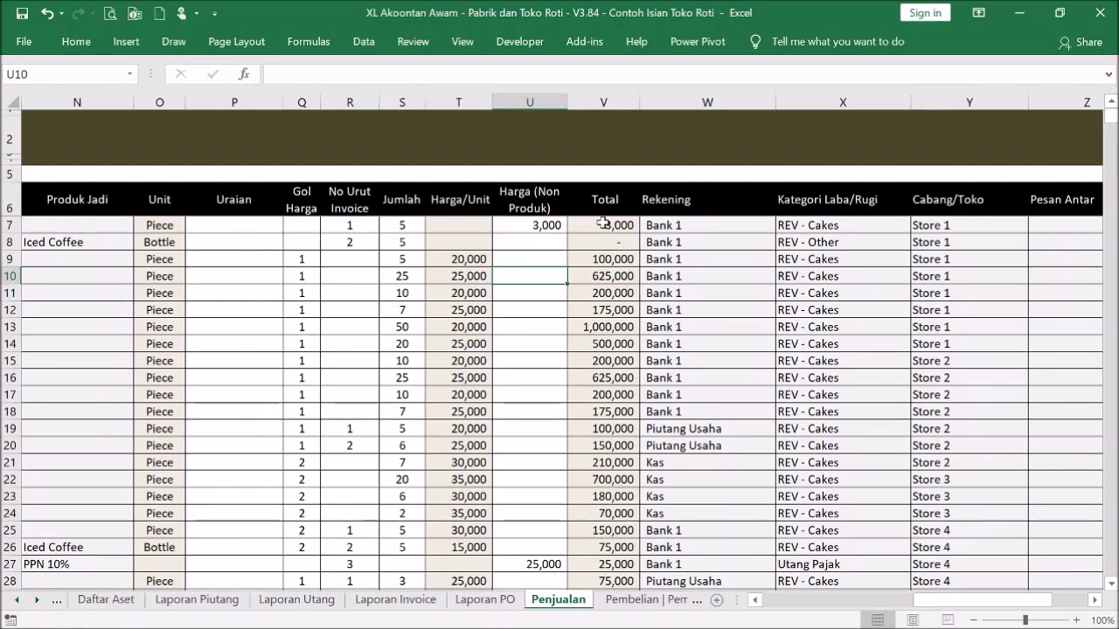
Step: Undo the non-product price entry and the clearing of the Gol Harga values
key("ctrl+z")
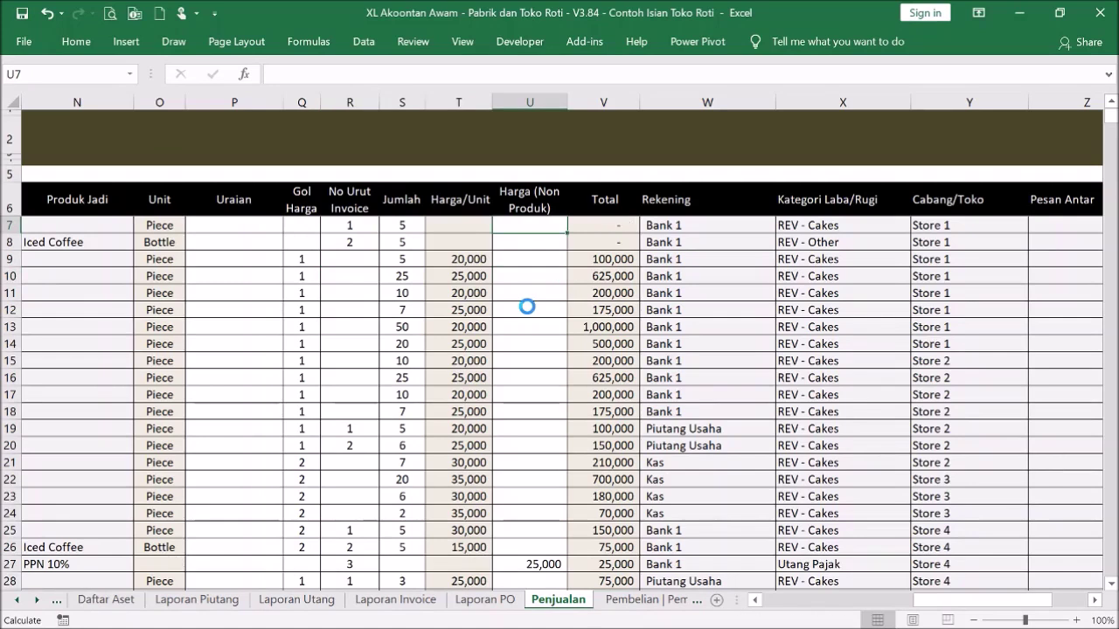
key("ctrl+z")
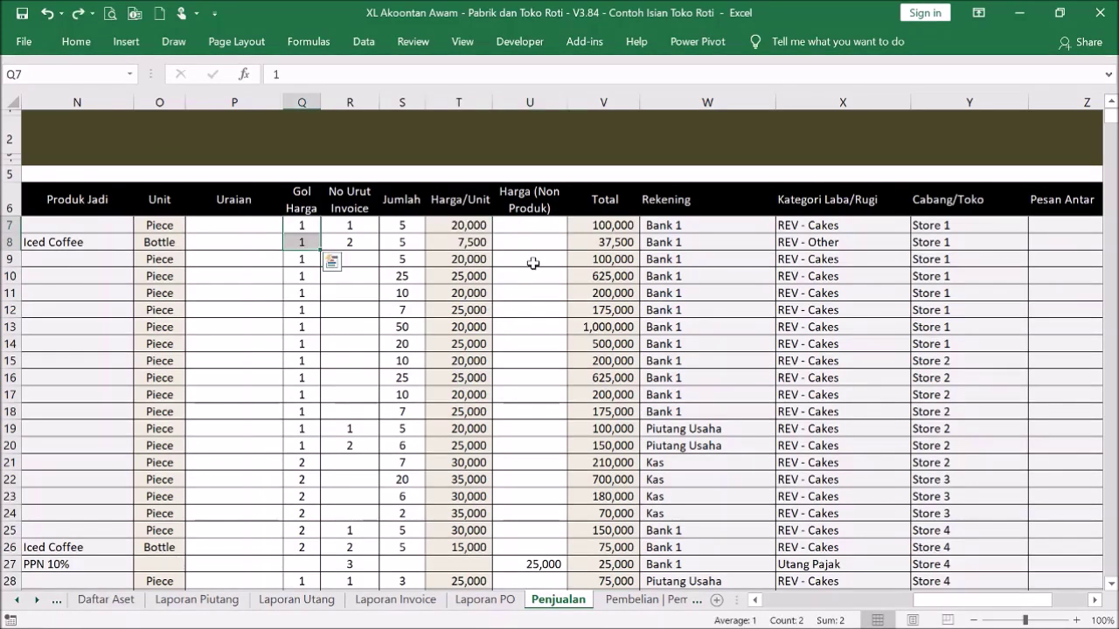
left_click(821, 376)
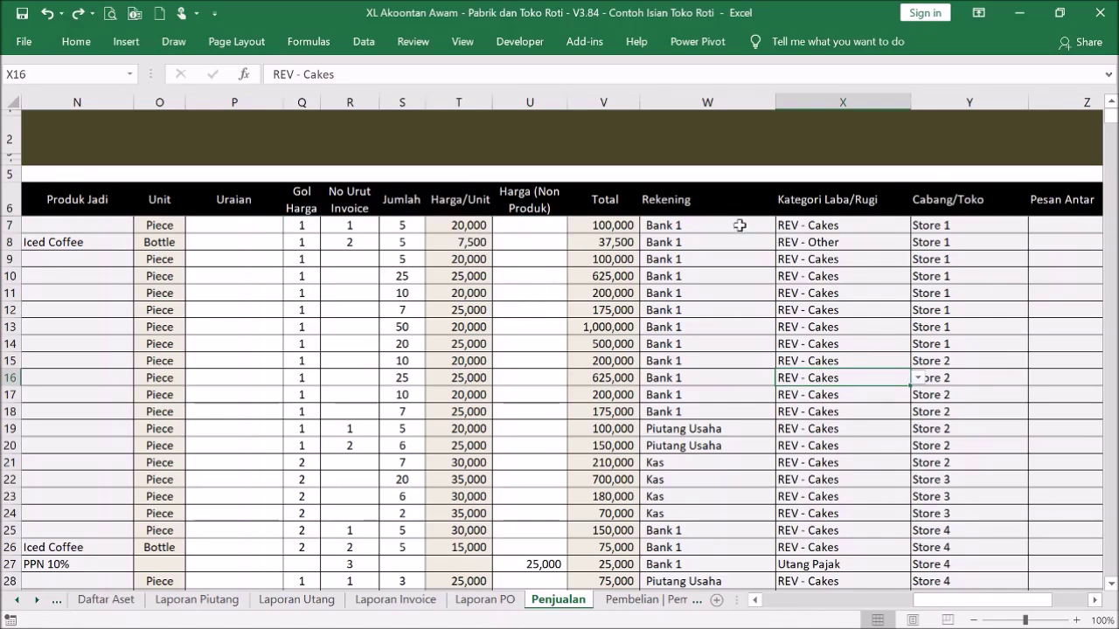
Step: Examine the non-product price, Rekening, Kategori Laba/Rugi and Cabang/Toko cells of the INV001 rows
mouse_move(541, 232)
left_mouse_down()
mouse_move(541, 243)
mouse_move(543, 229)
left_mouse_up()
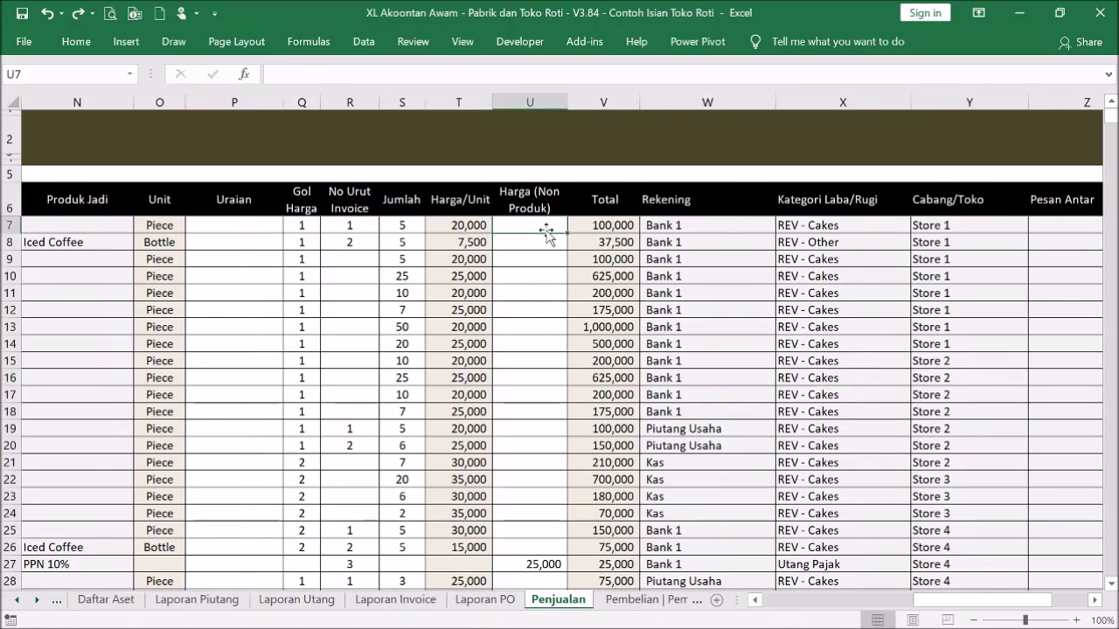
left_click(761, 241)
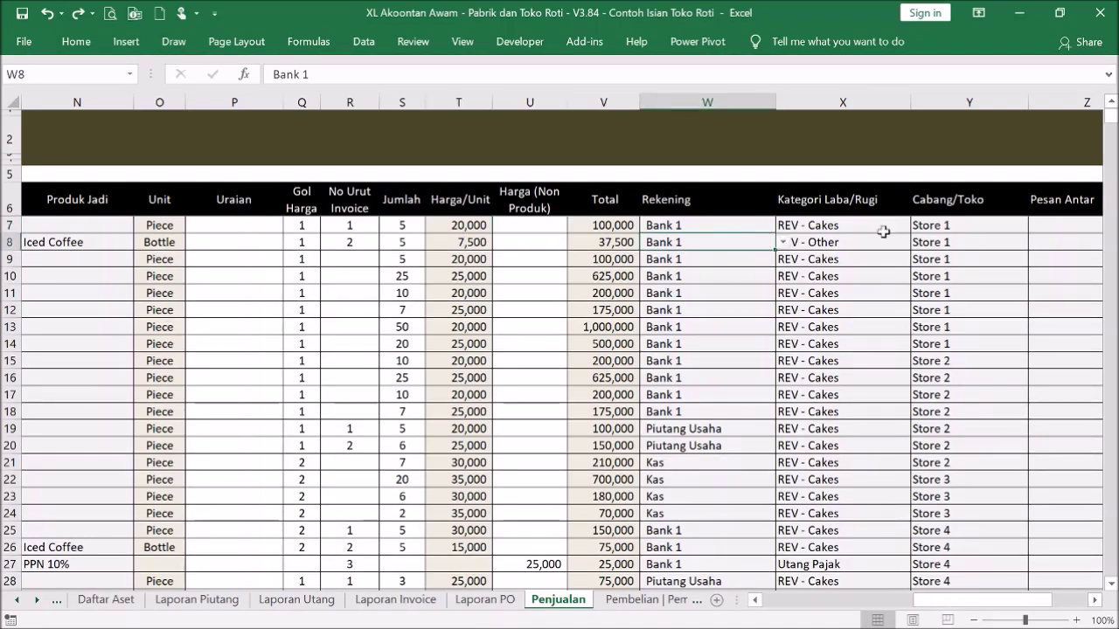
left_click(743, 223)
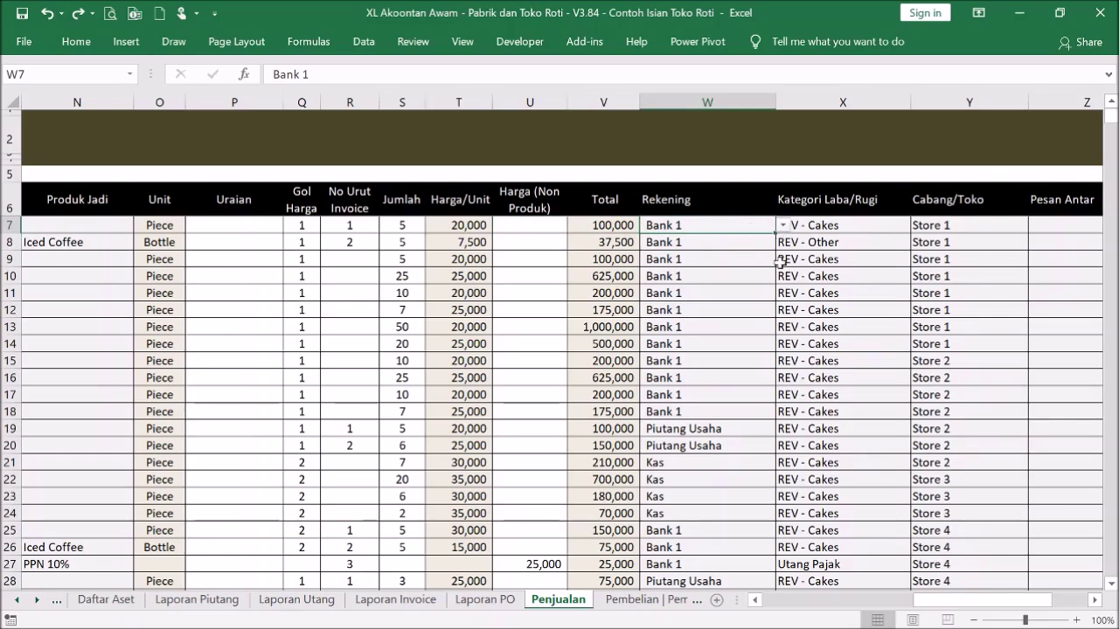
left_click(879, 226)
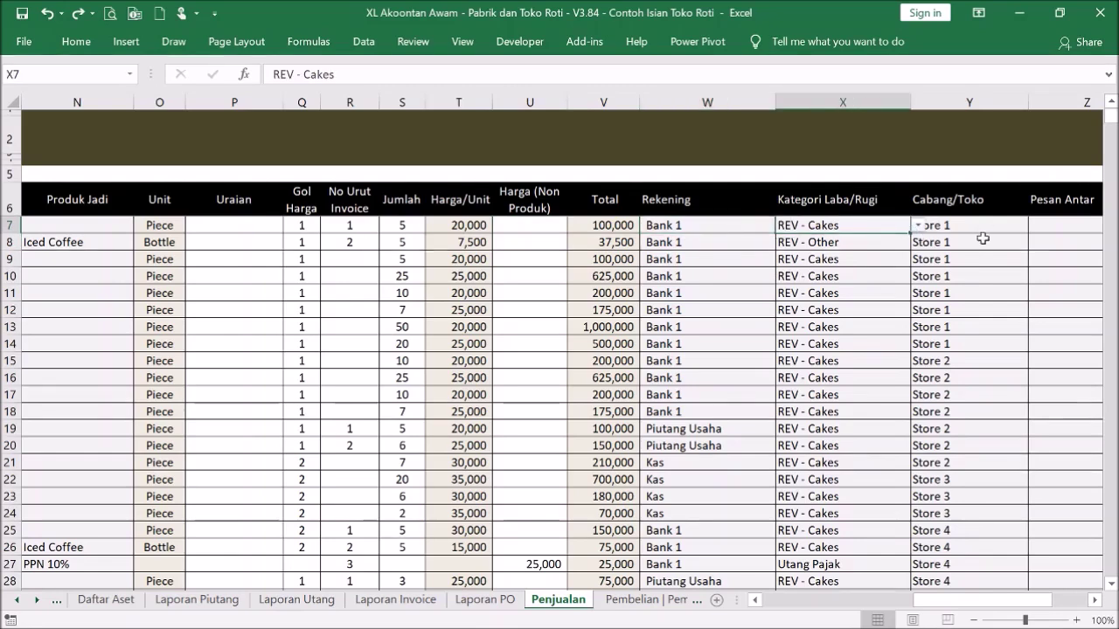
left_click(917, 225)
left_click_drag(994, 225, 1004, 251)
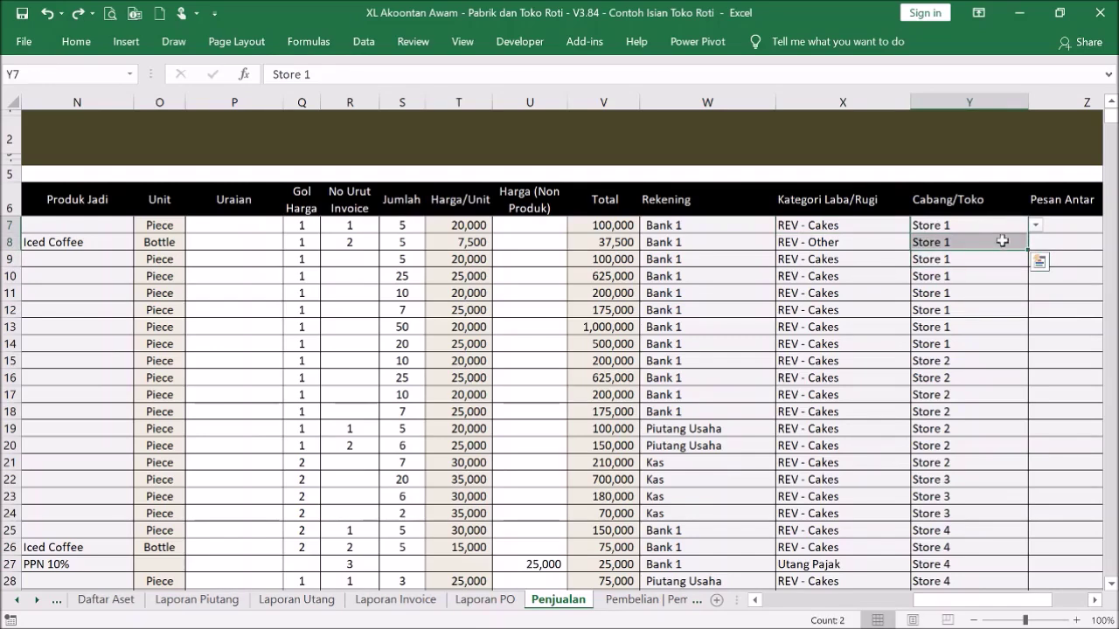
Step: Examine the delivery channel options available for the Pesan Antar cell of the first sales row
left_click(1095, 601)
left_click(1095, 601)
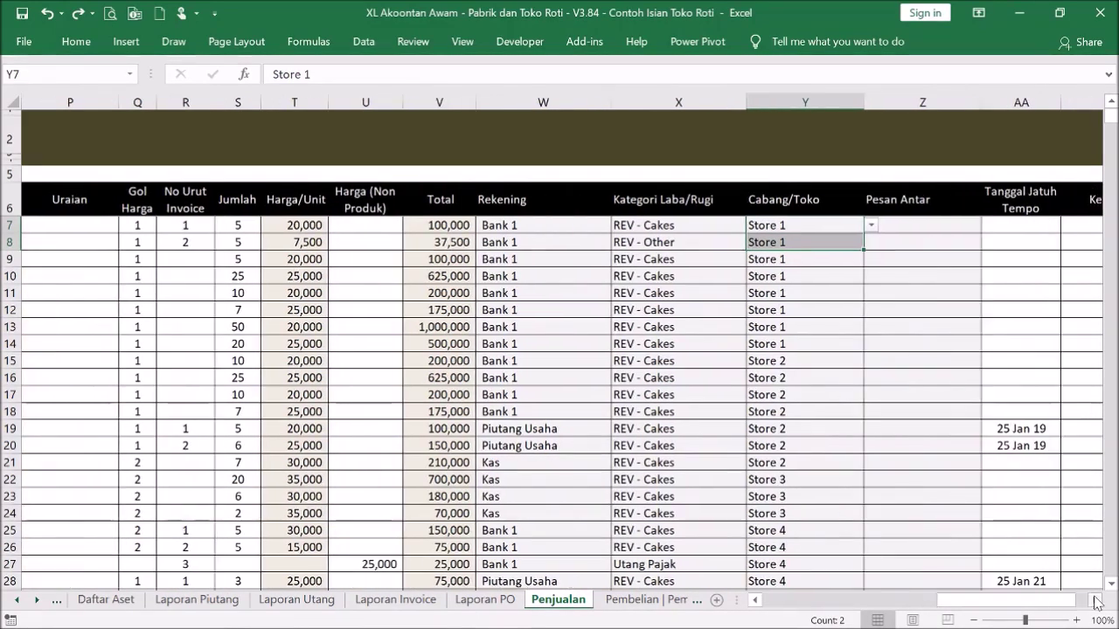
left_click(966, 240)
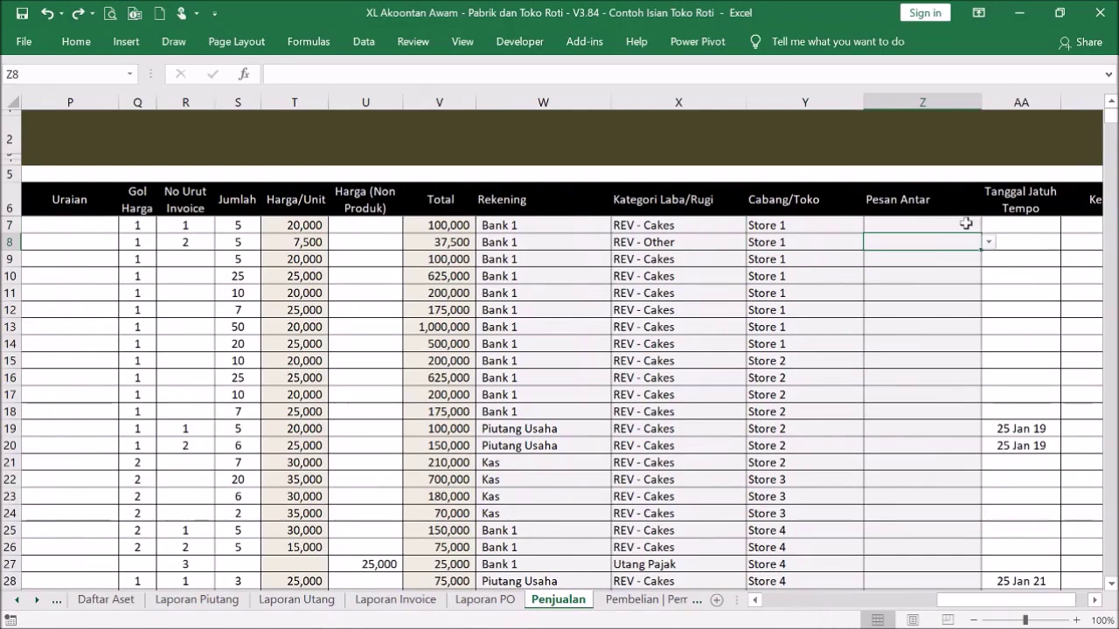
left_click(958, 226)
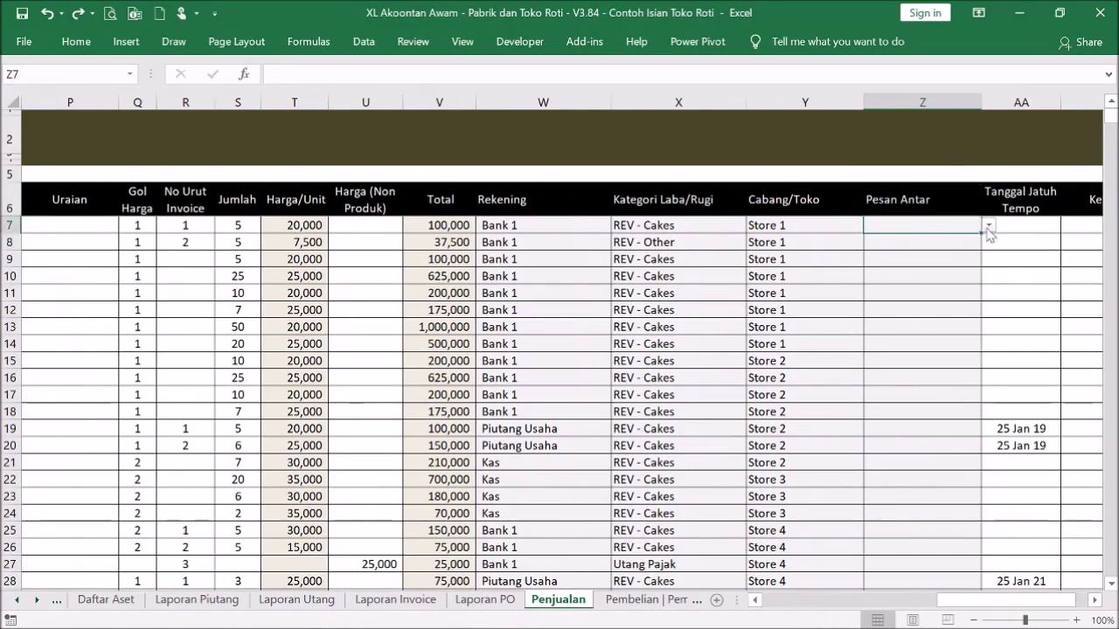
left_click(989, 227)
left_click_drag(993, 280, 994, 258)
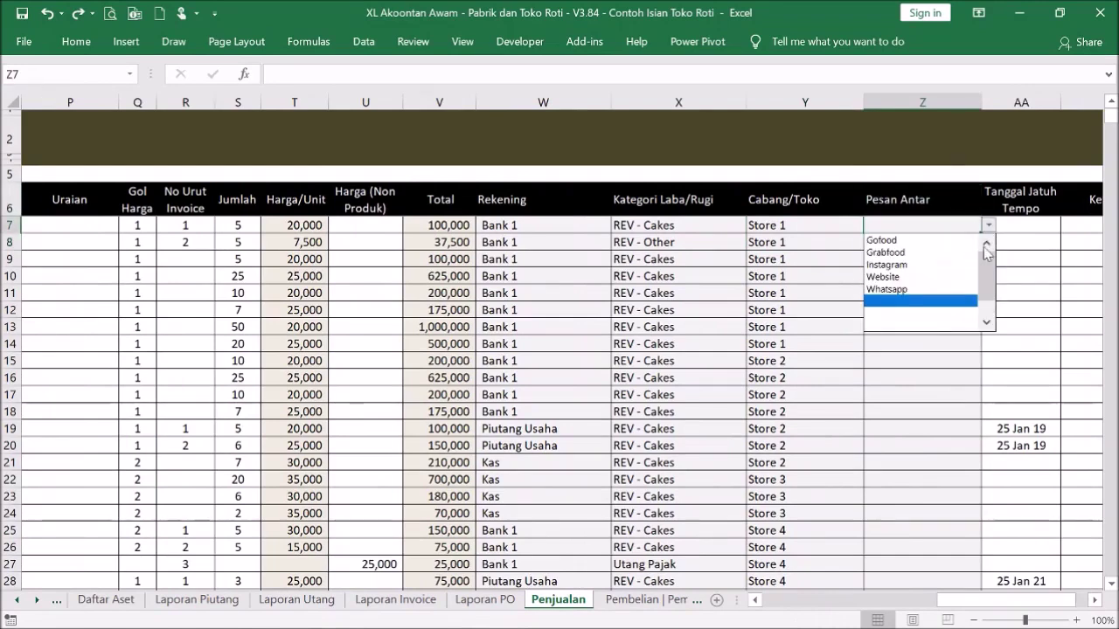
left_click(1023, 246)
left_click(988, 228)
left_click(987, 254)
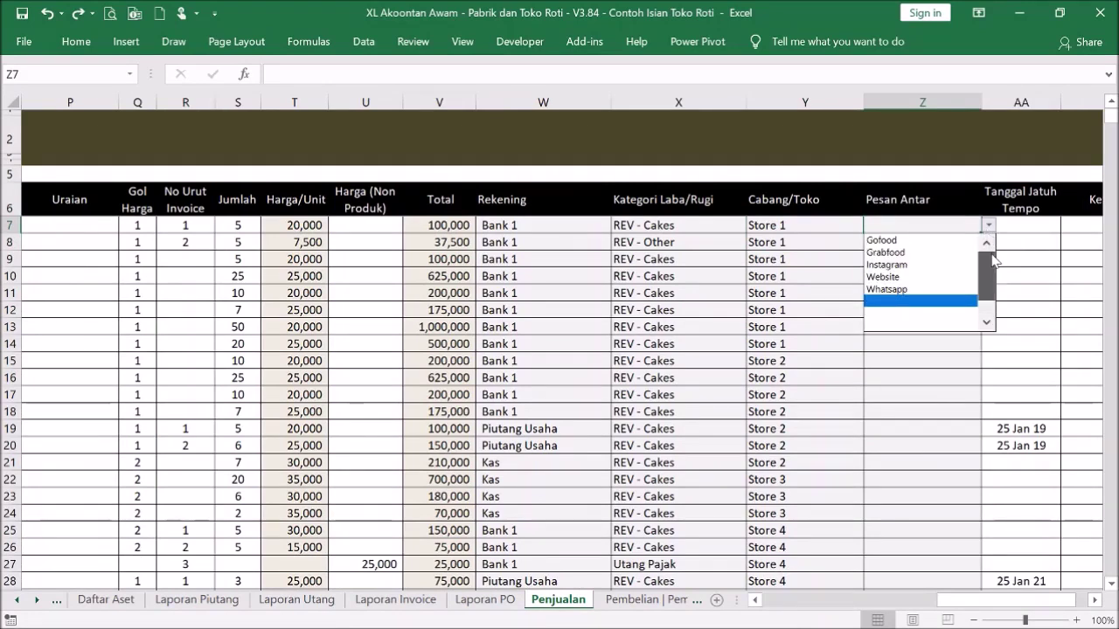
left_click(1023, 249)
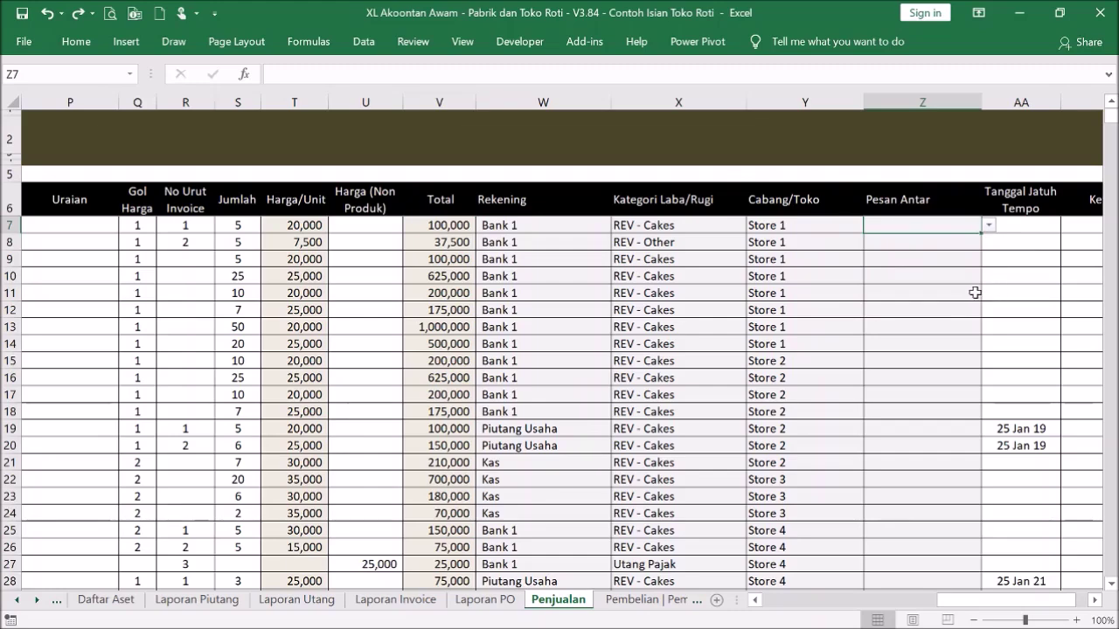
Step: Review the date, production menu and quantity entries of the two Rekap Harian rows in the sales table
left_click_drag(1005, 601, 828, 601)
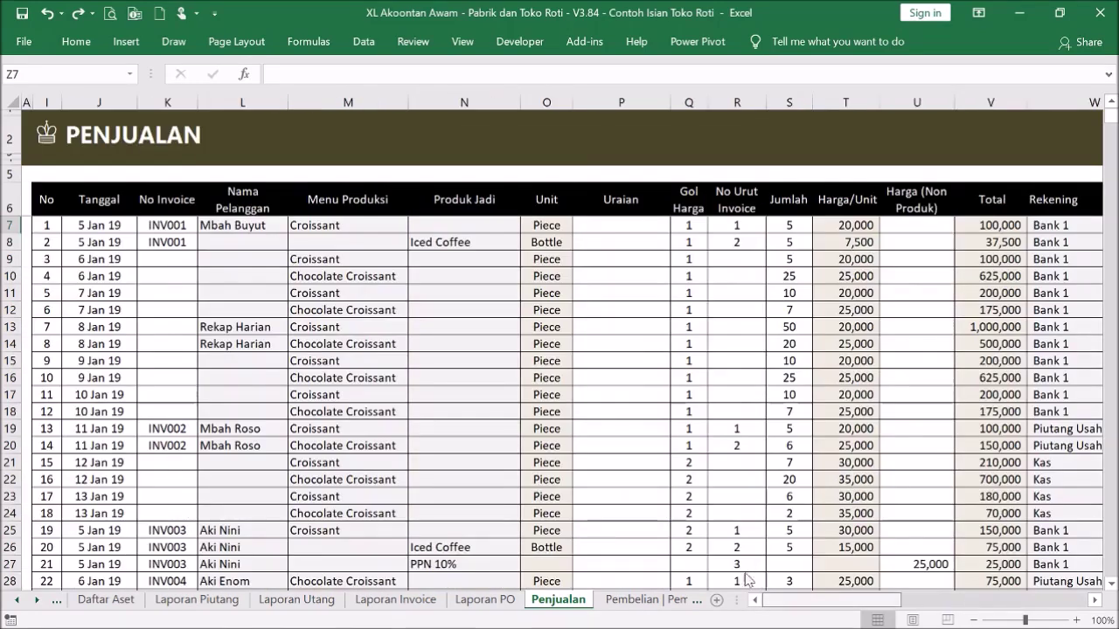
left_click(112, 274)
left_click_drag(113, 329, 397, 328)
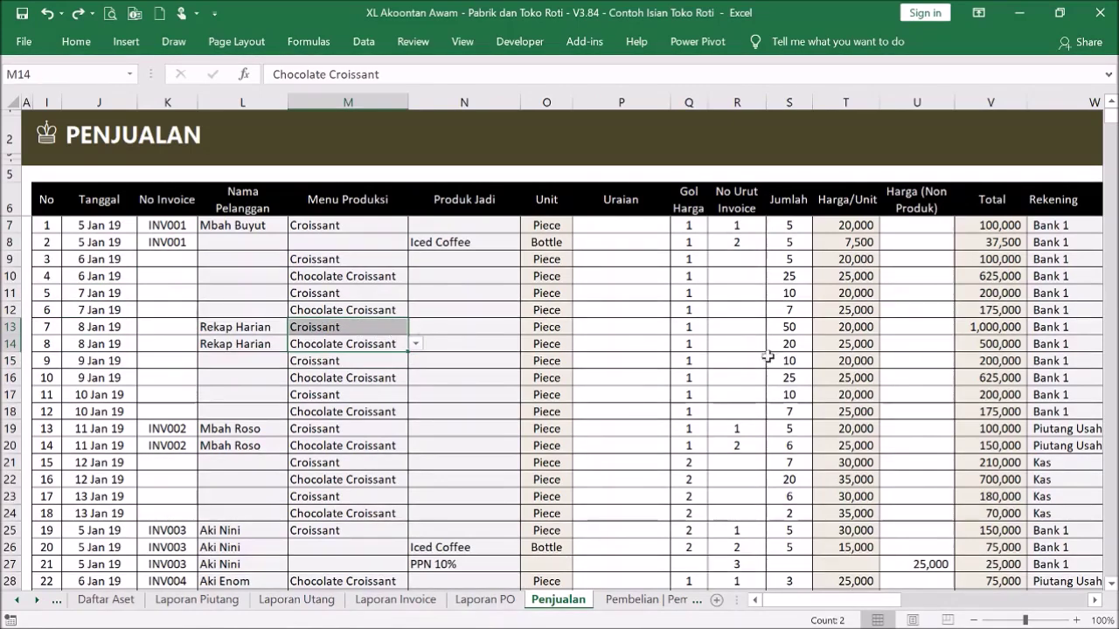
left_click_drag(790, 331, 792, 346)
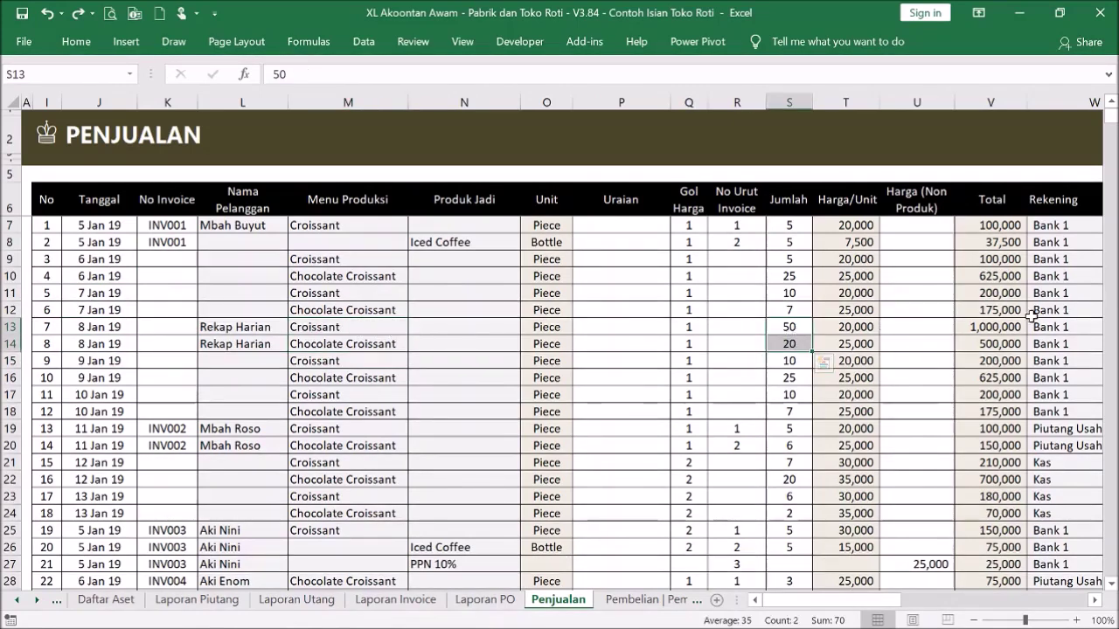
Step: Display invoice INV001 in the Invoice sheet and review its header and line items
left_click(252, 333)
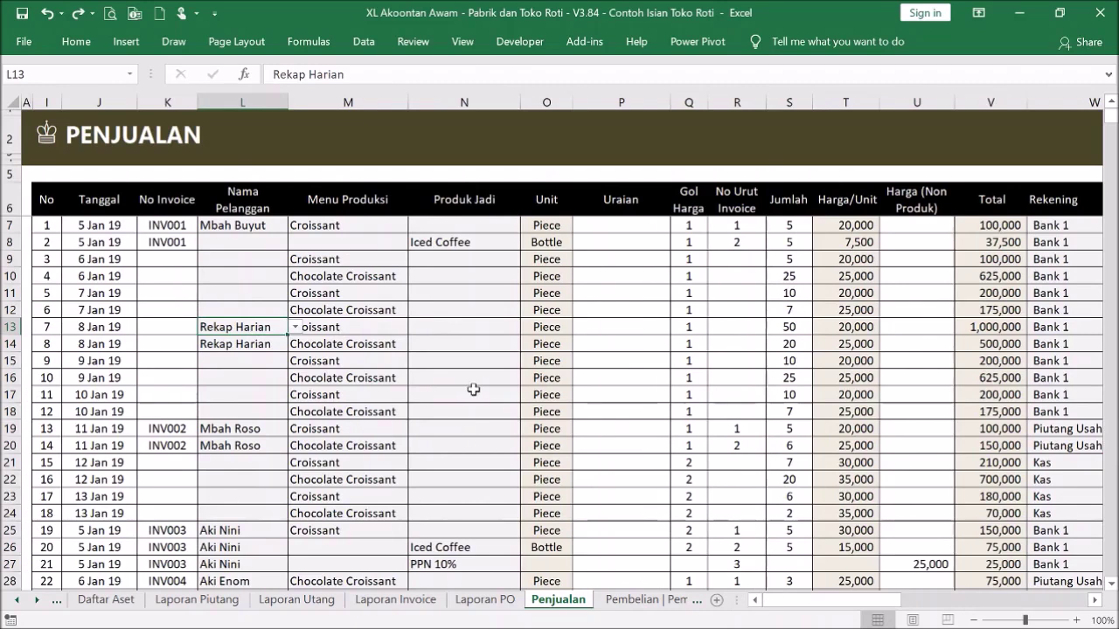
left_click(169, 228)
left_click(48, 136)
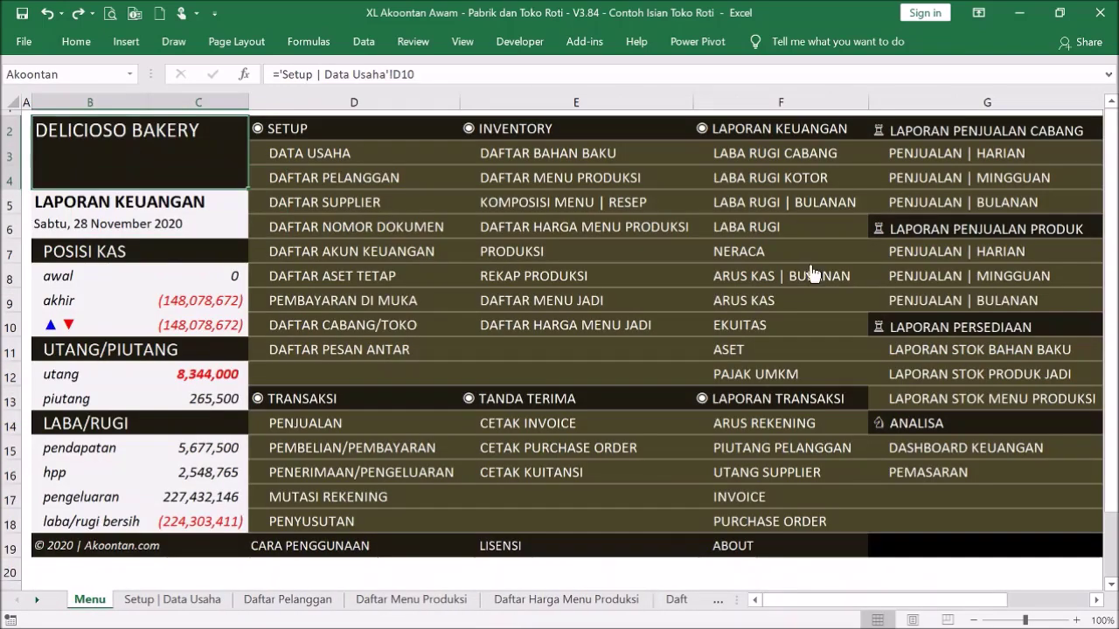
left_click(612, 426)
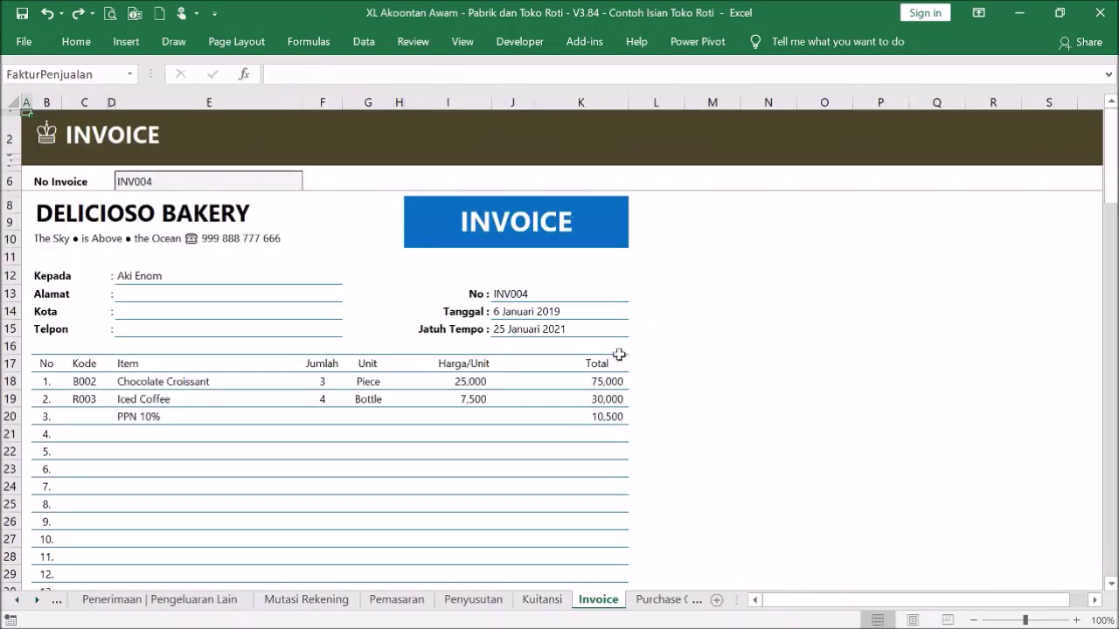
left_click(267, 179)
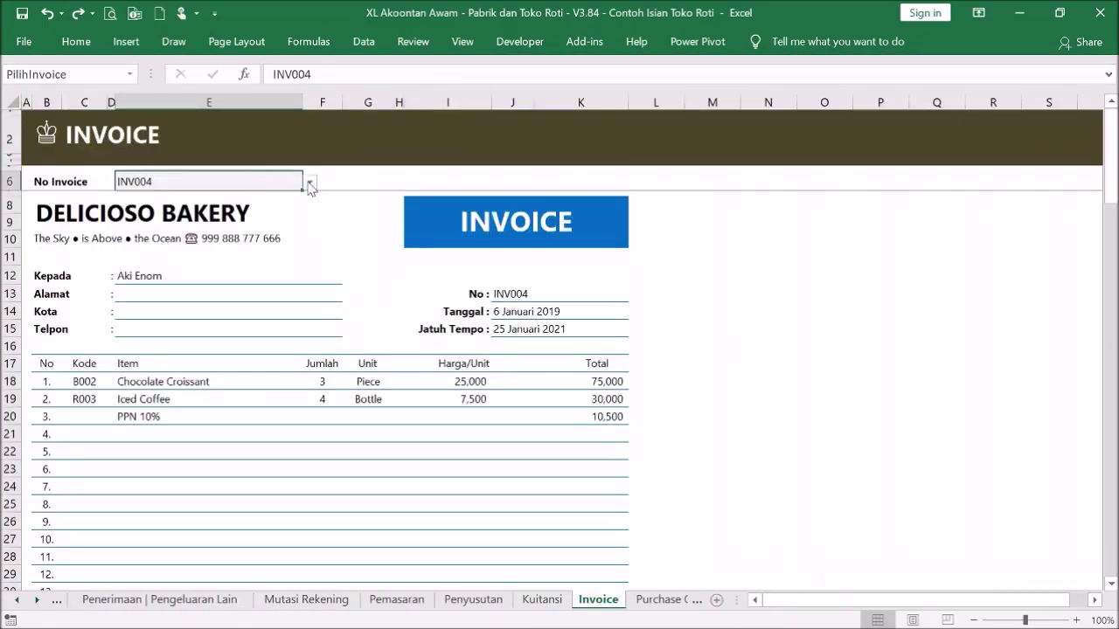
left_click(309, 181)
scroll(316, 216, "up", 1)
left_click(136, 197)
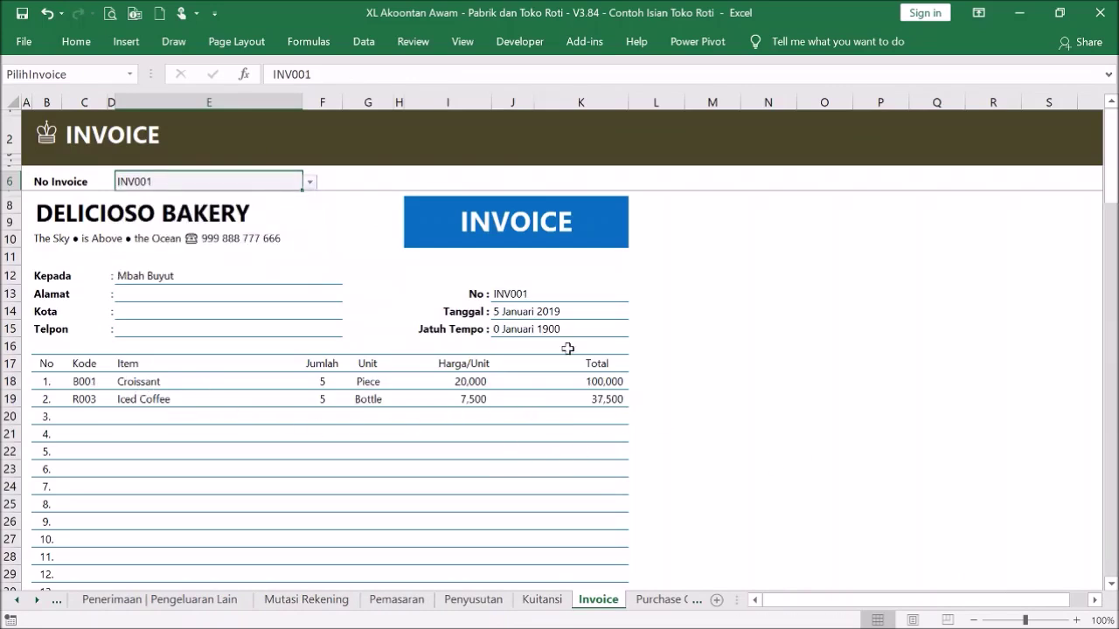
scroll(589, 415, "down", 6)
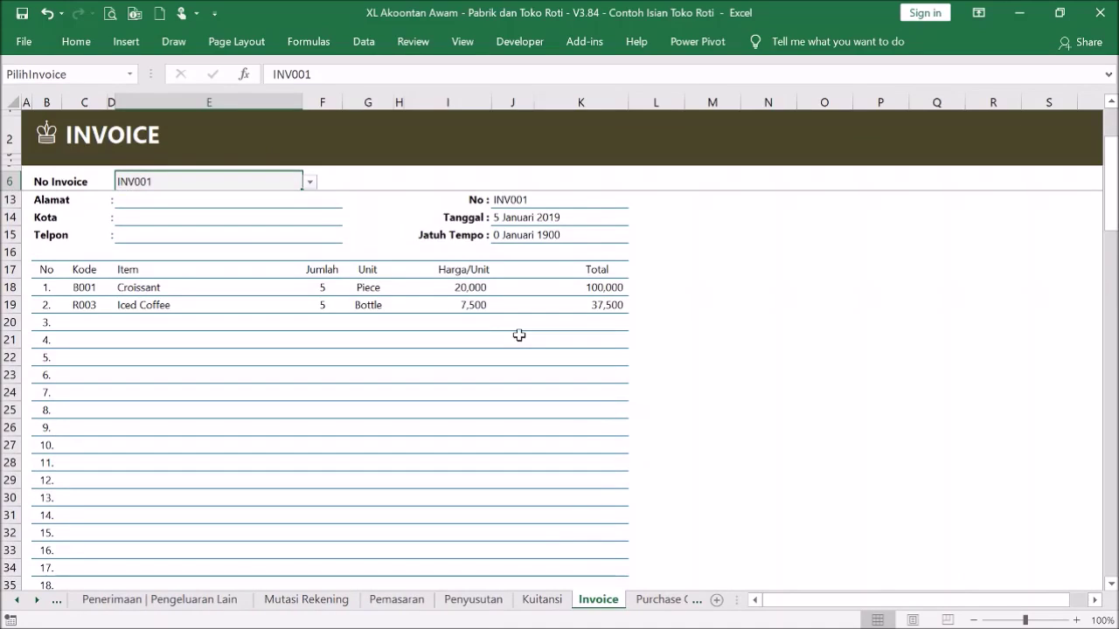
scroll(523, 341, "up", 6)
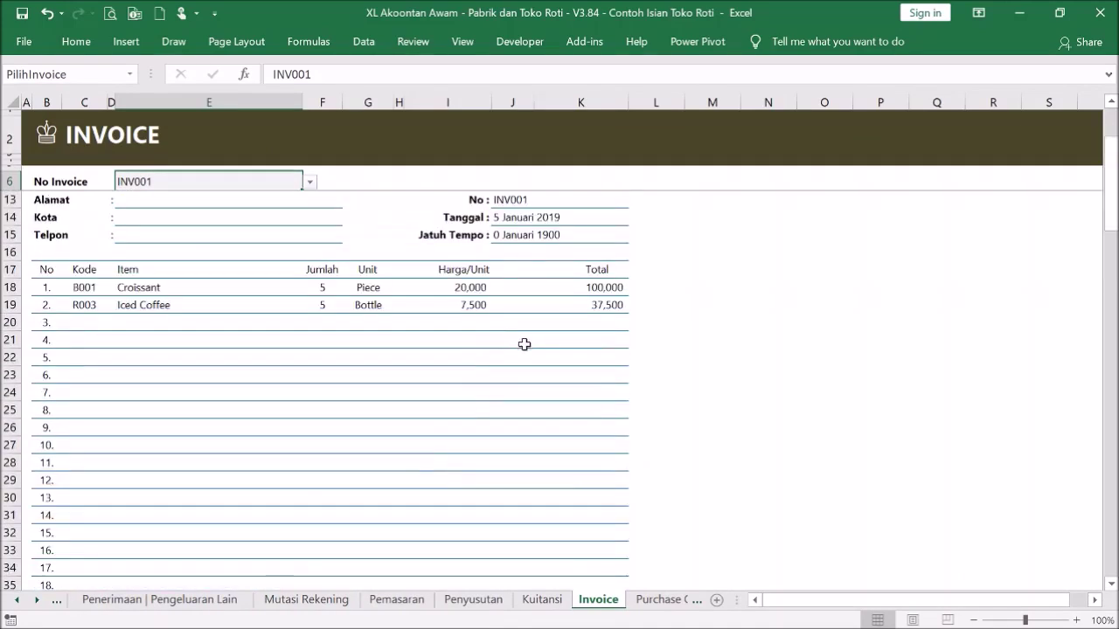
Step: Return to the Penjualan sheet and examine the date, invoice number, customer, product, Gol Harga and Jumlah entries of the INV002 rows
left_click(46, 136)
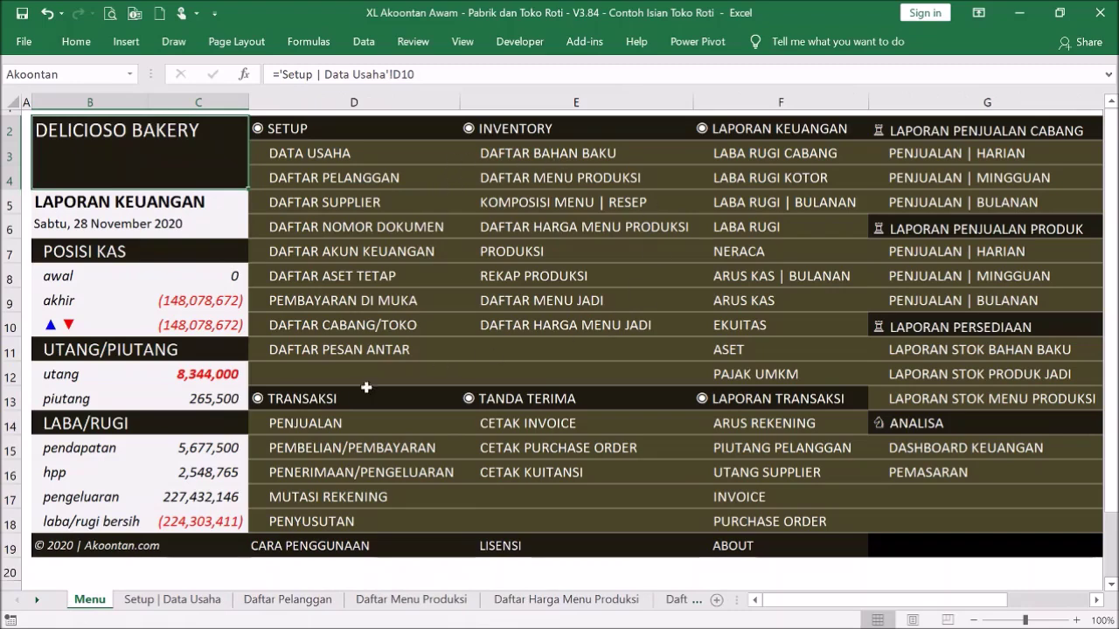
left_click(338, 425)
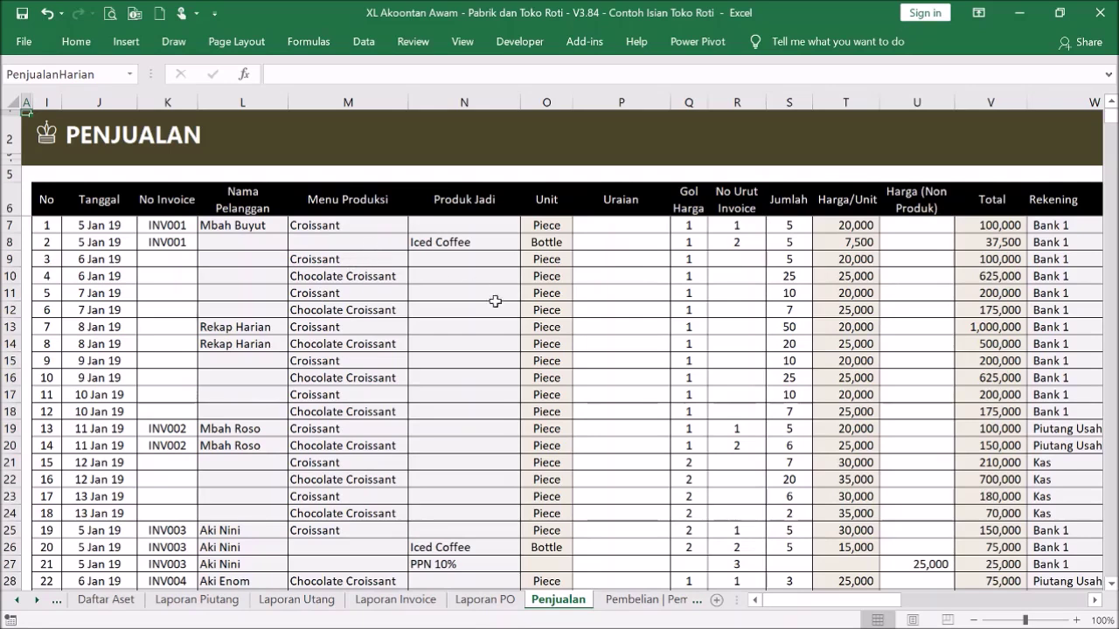
left_click(351, 393)
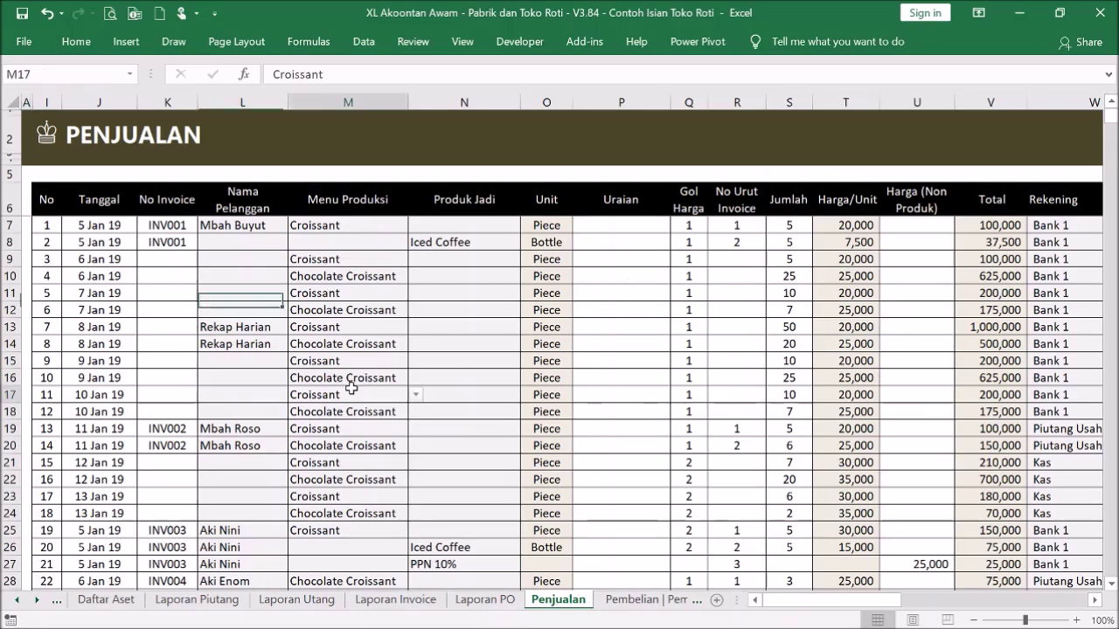
left_click(382, 445)
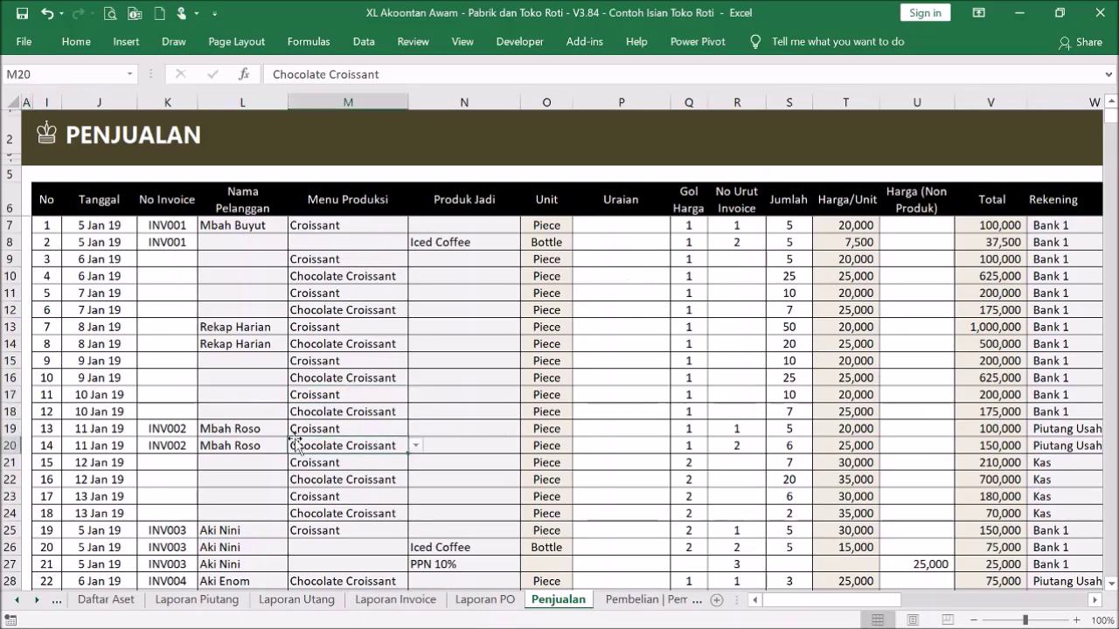
left_click(113, 429)
left_click_drag(119, 430, 458, 453)
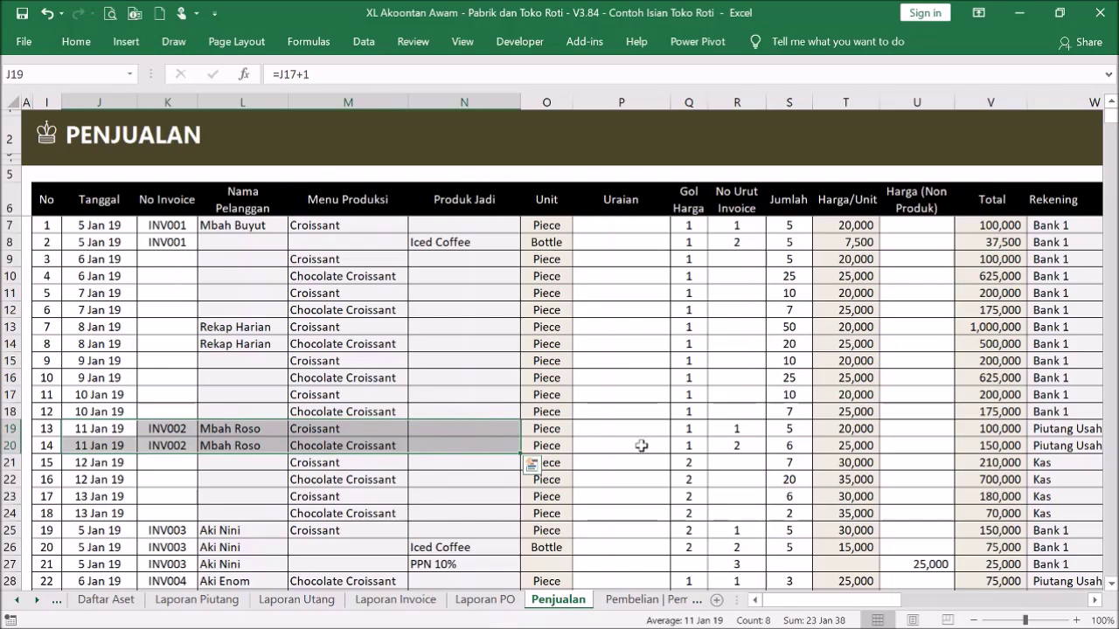
left_click_drag(623, 424, 791, 447)
Step: Examine the Piutang Usaha account and the Tanggal Jatuh Tempo entries of the two INV002 rows
left_click_drag(894, 601, 983, 596)
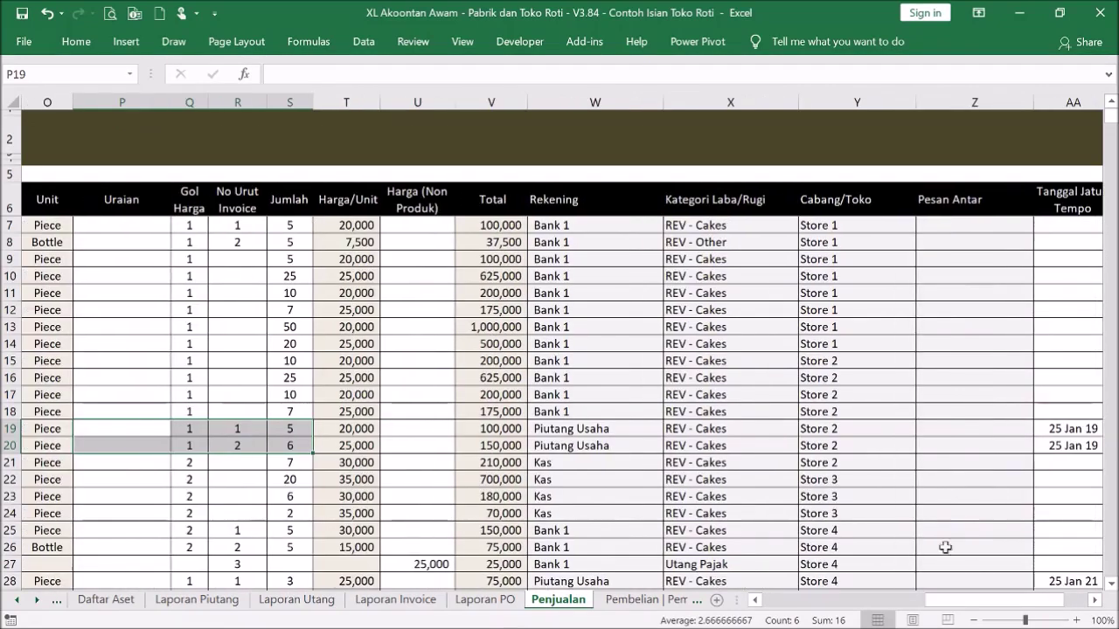
left_click_drag(651, 428, 654, 444)
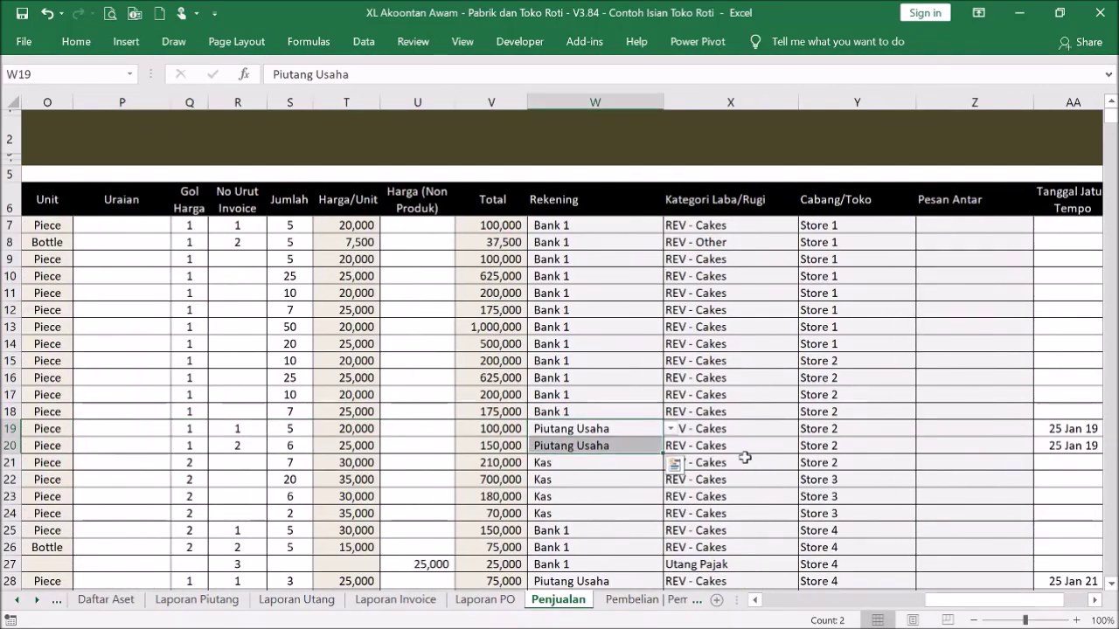
left_click(626, 429)
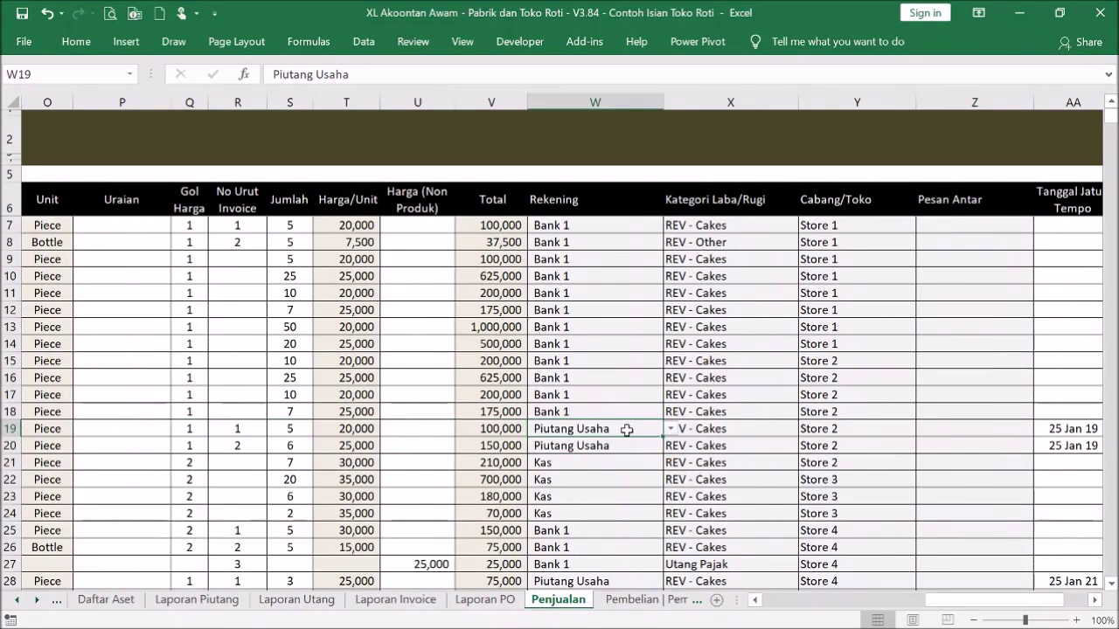
left_click(670, 430)
left_click(670, 429)
left_click_drag(642, 429, 649, 442)
left_click(1054, 429)
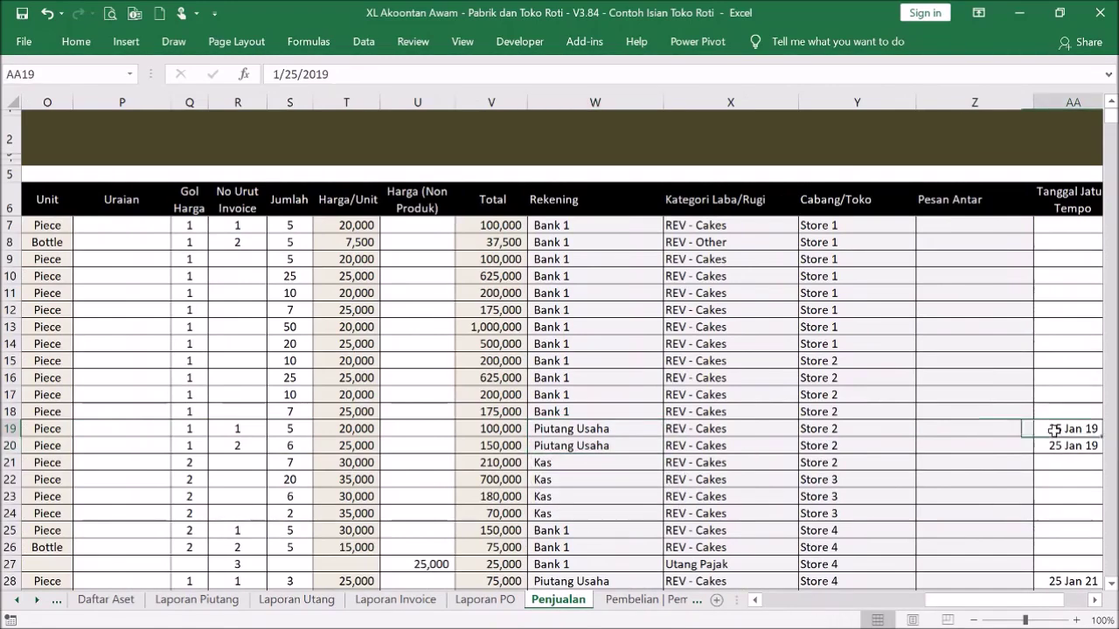
left_click_drag(1054, 430, 1048, 446)
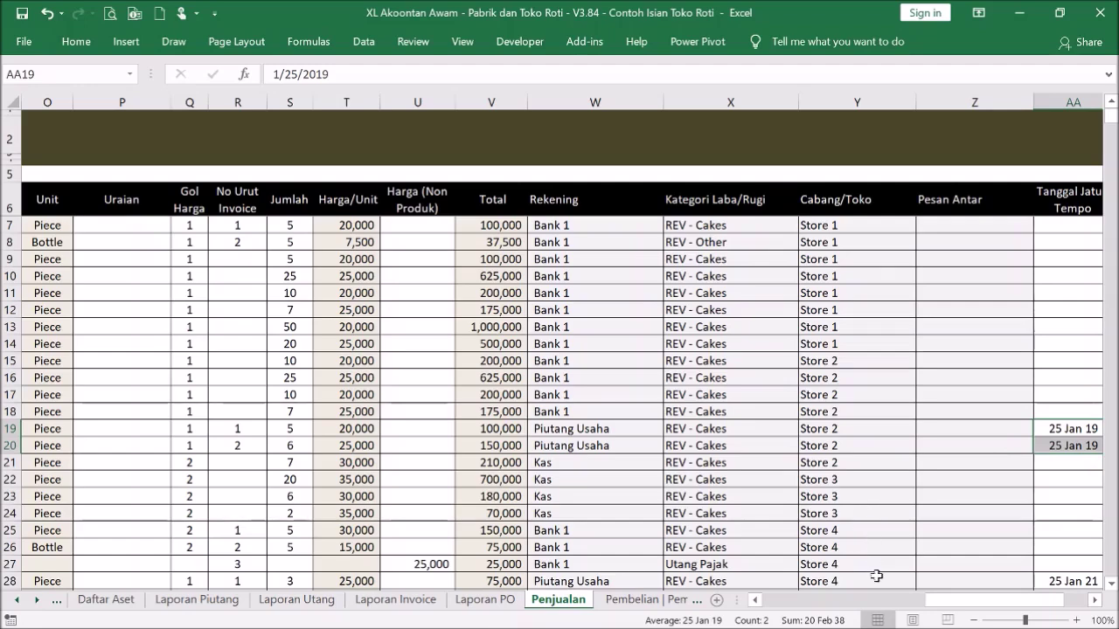
Step: Display invoice INV002 in the Invoice sheet and check its Jatuh Tempo date
left_click_drag(944, 601, 781, 601)
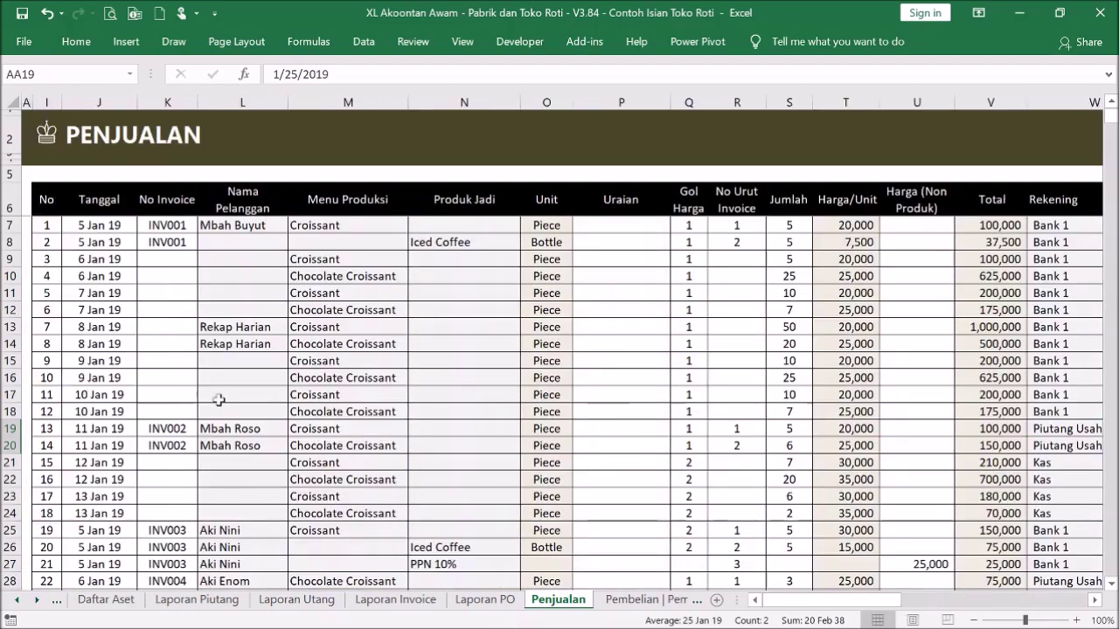
left_click(179, 427)
left_click(46, 133)
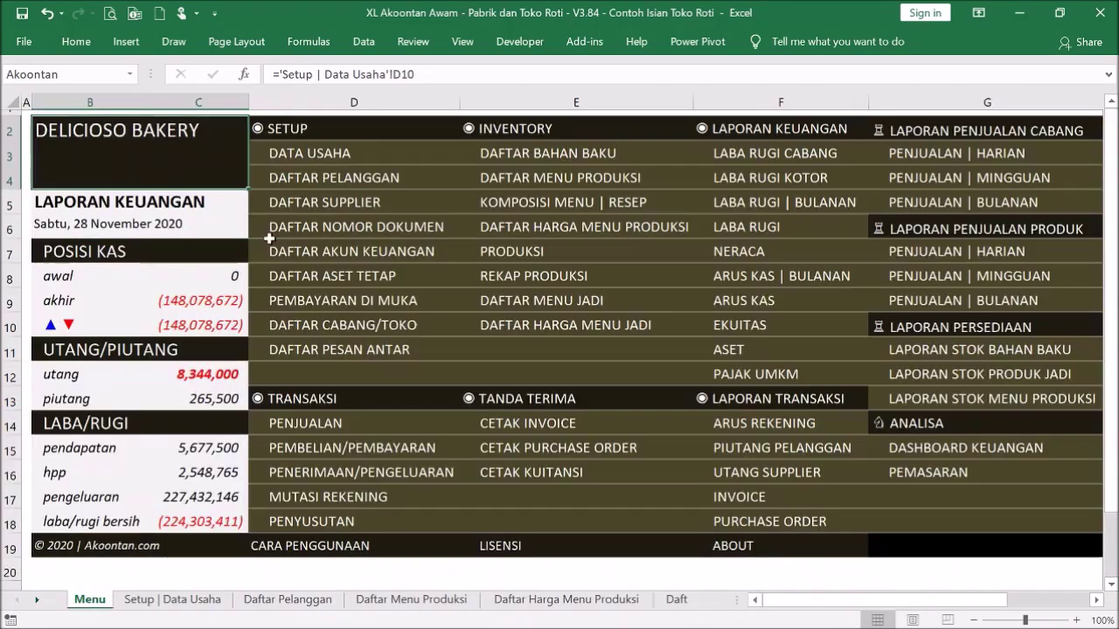
left_click(530, 424)
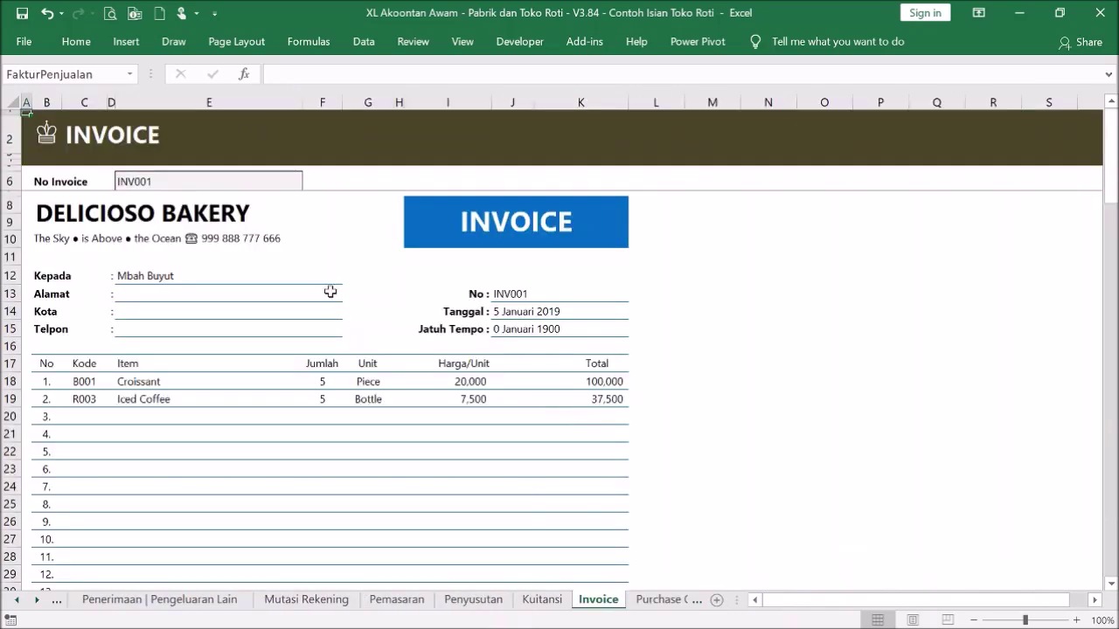
left_click(272, 187)
left_click(310, 181)
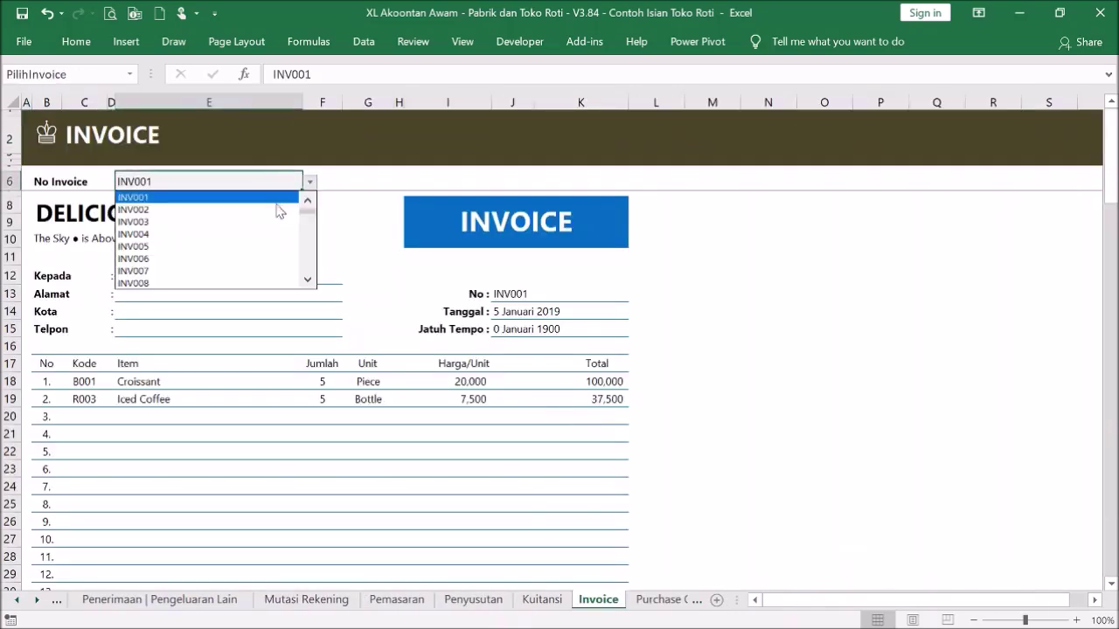
left_click(280, 210)
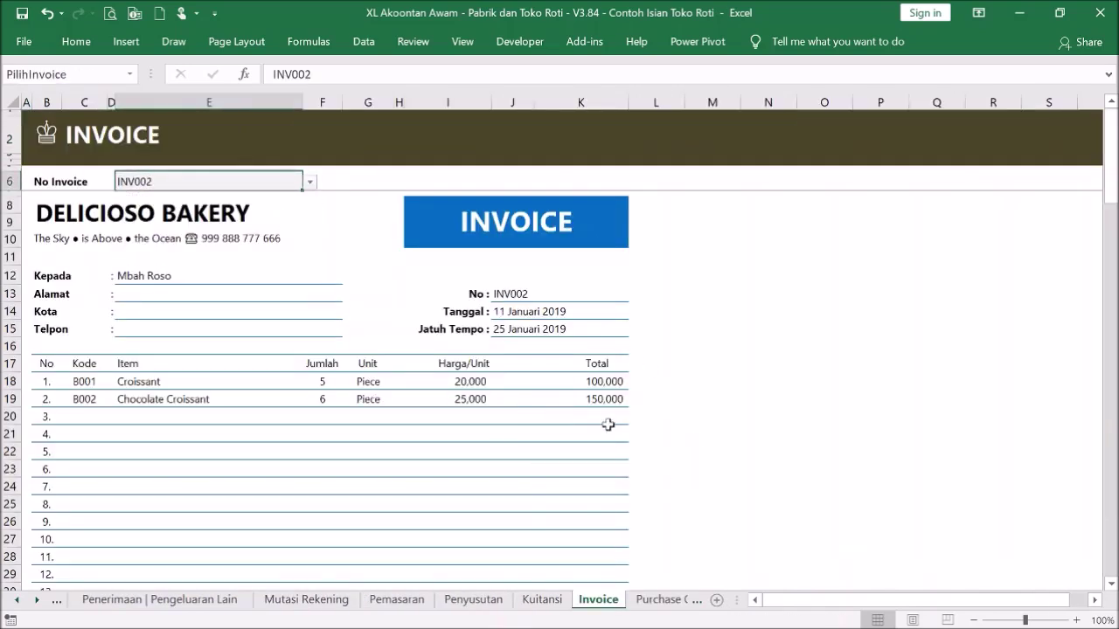
scroll(583, 417, "down", 4)
scroll(583, 413, "up", 4)
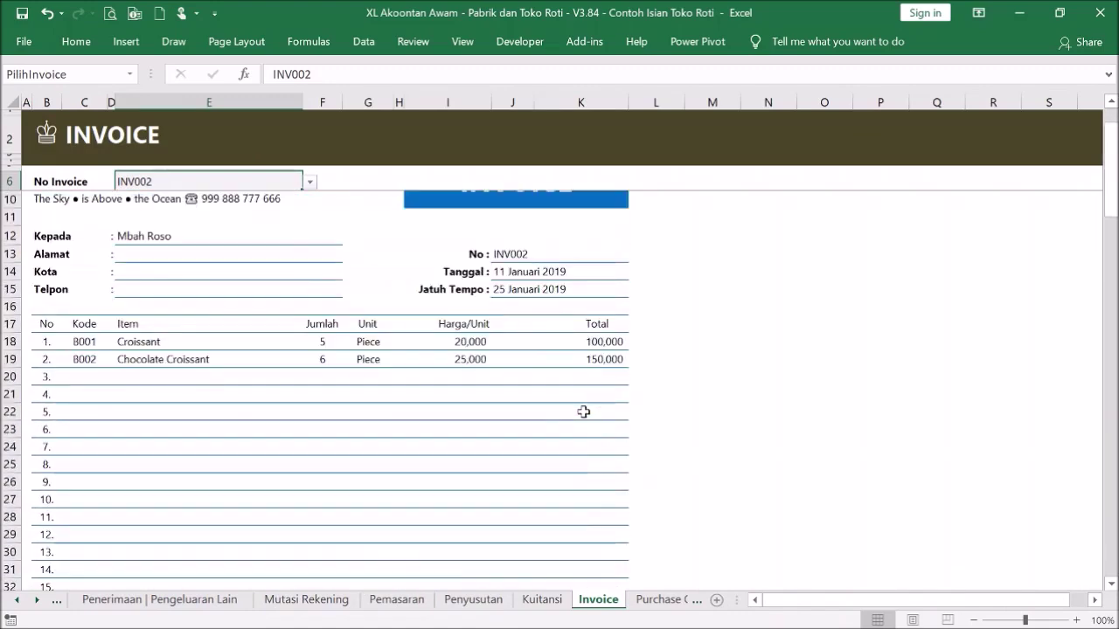
left_click(590, 327)
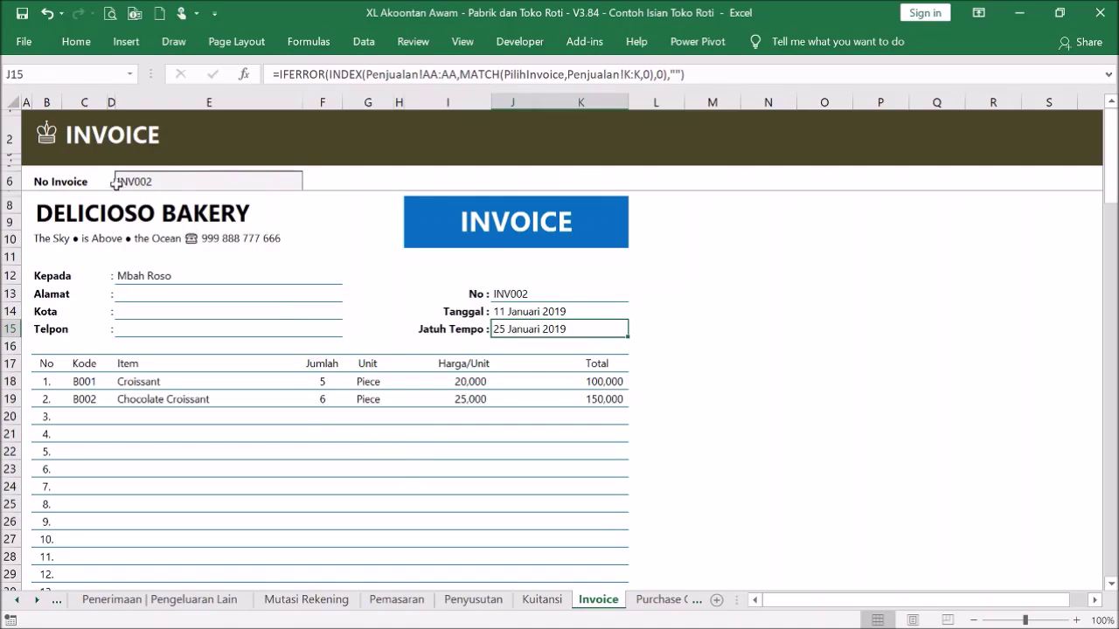
Step: Return to the Penjualan sheet and examine the Croissant, Iced Coffee and PPN 10% entries of the INV003 rows
left_click(46, 133)
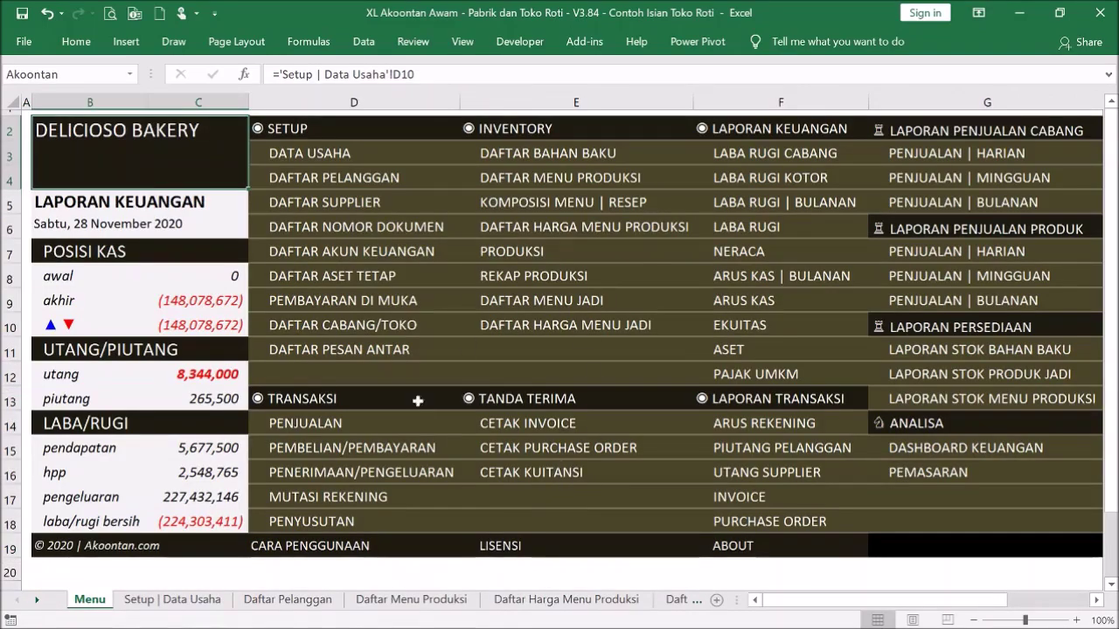
left_click(317, 428)
scroll(734, 406, "down", 2)
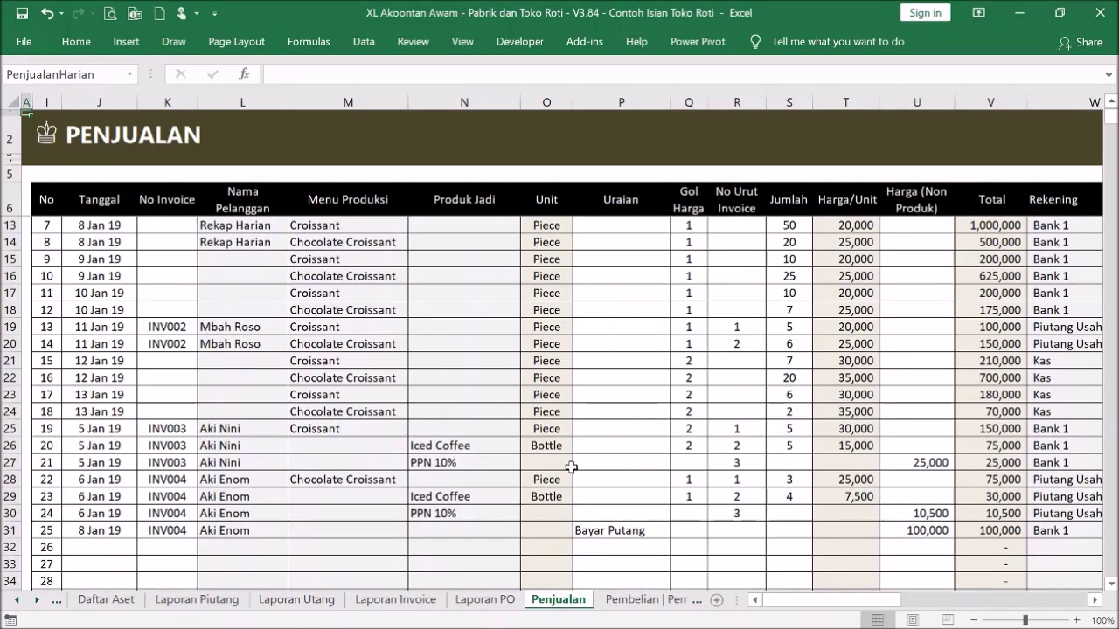
left_click(498, 461)
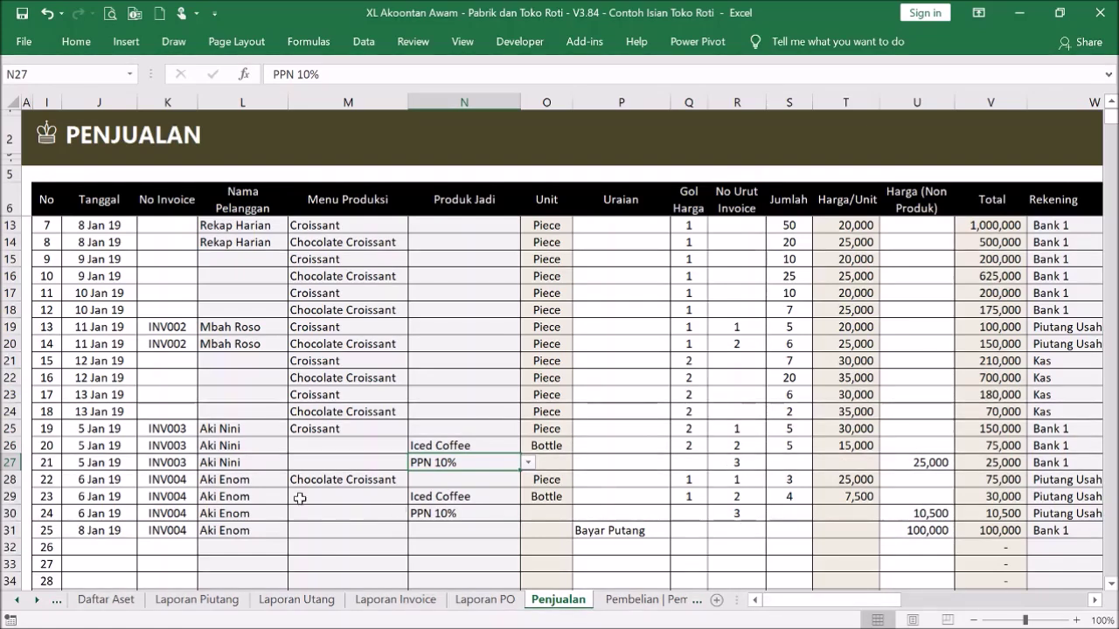
left_click_drag(115, 445, 452, 462)
left_click_drag(110, 428, 471, 460)
left_click(377, 433)
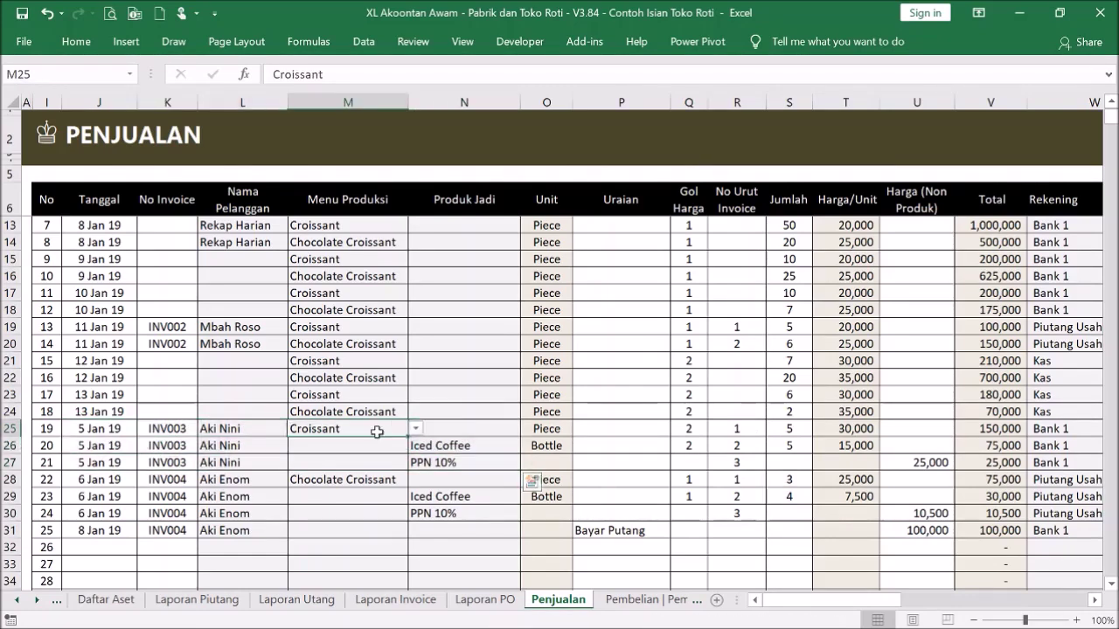
left_click(479, 446)
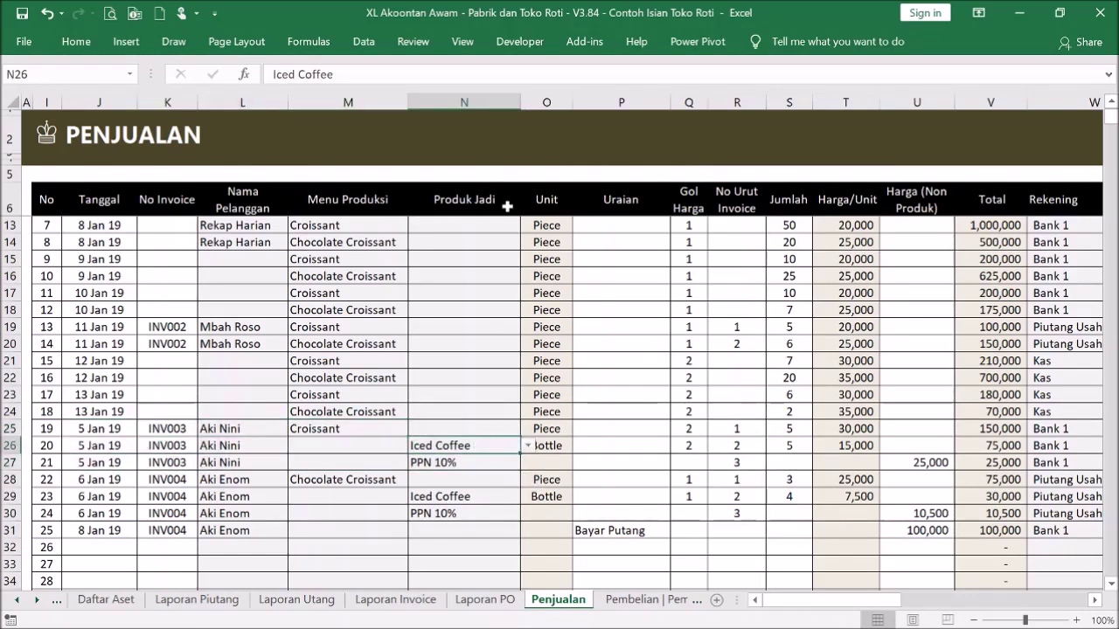
left_click(508, 461)
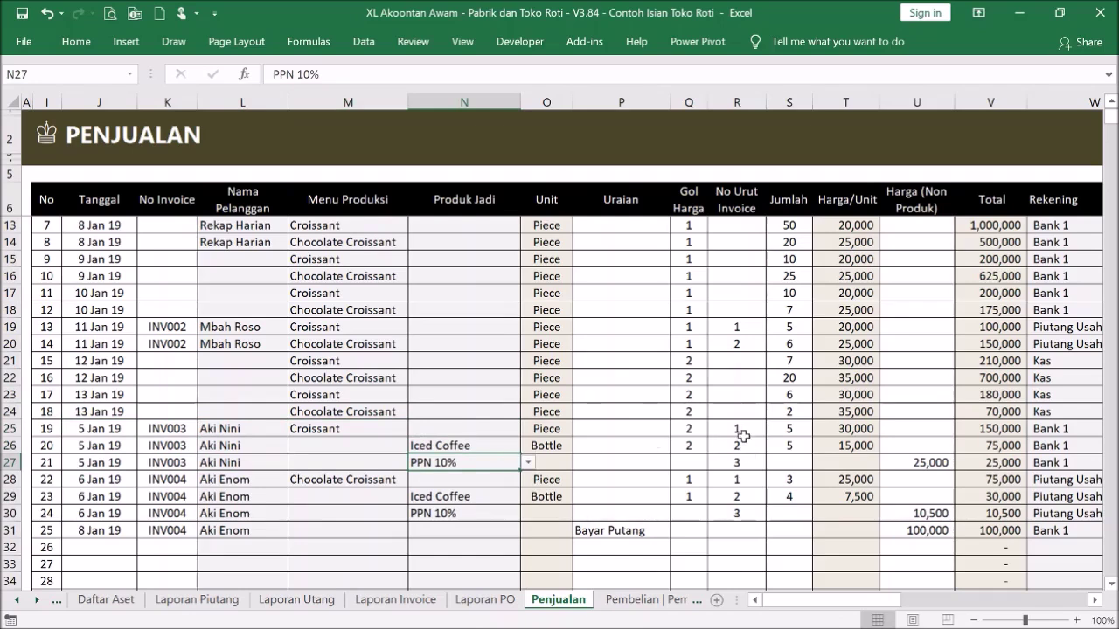
Step: Examine the invoice sequence numbers and Gol Harga of the INV003 rows, and the quantity and non-product price of their PPN row
left_click_drag(740, 429, 746, 459)
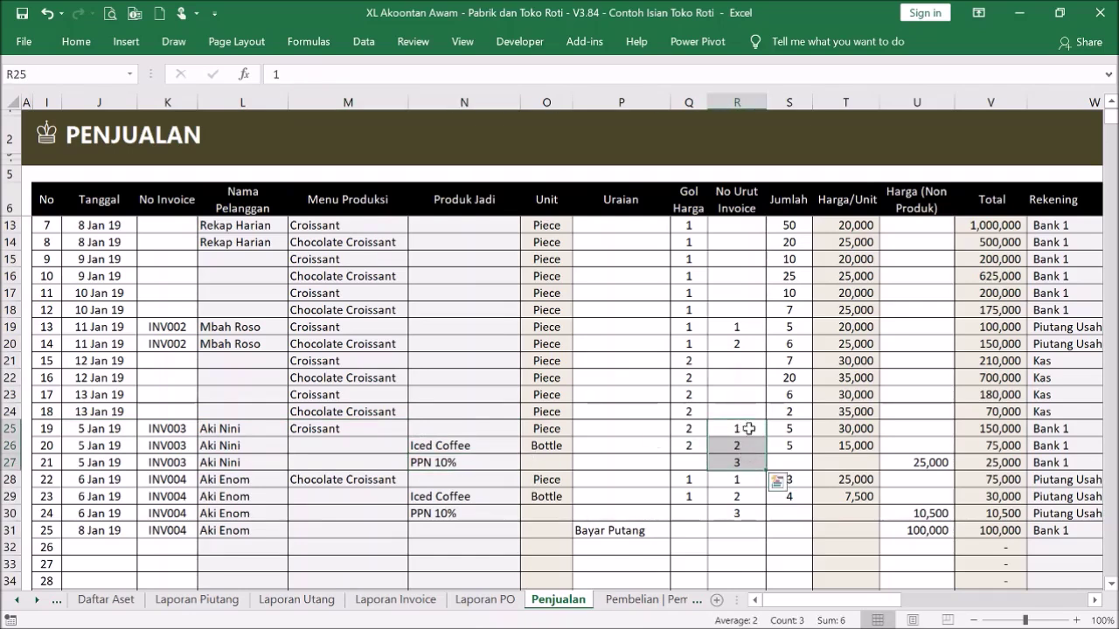
left_click_drag(682, 425, 688, 444)
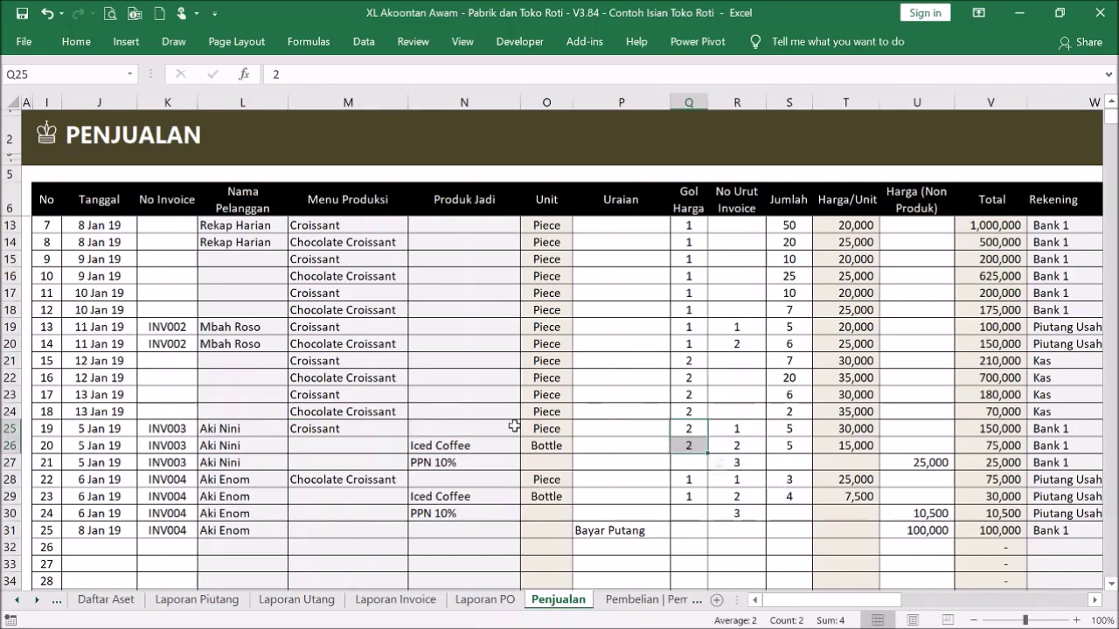
left_click(783, 467)
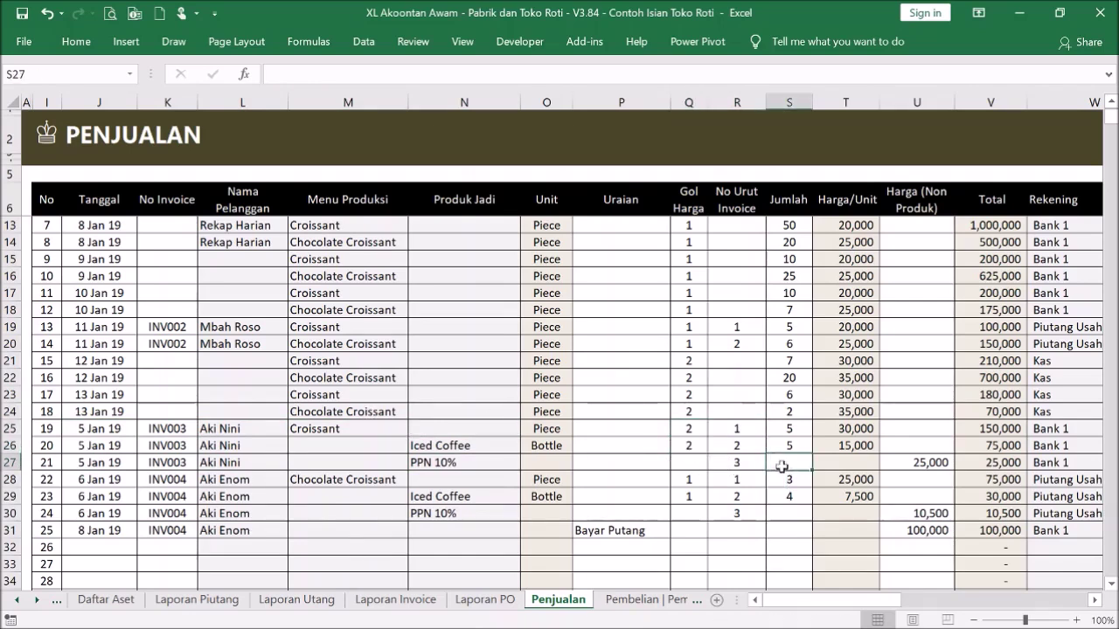
left_click(918, 461)
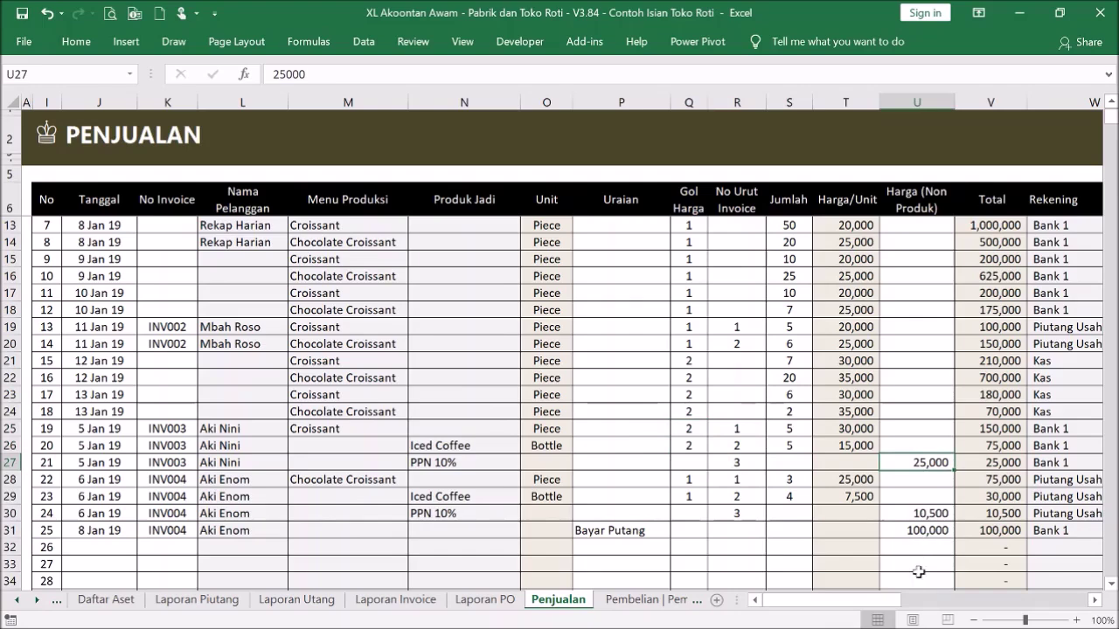
Step: Examine the Rekening entries of the three INV003 rows
left_click_drag(905, 599, 1044, 611)
left_click_drag(811, 430, 859, 462)
left_click_drag(812, 429, 821, 458)
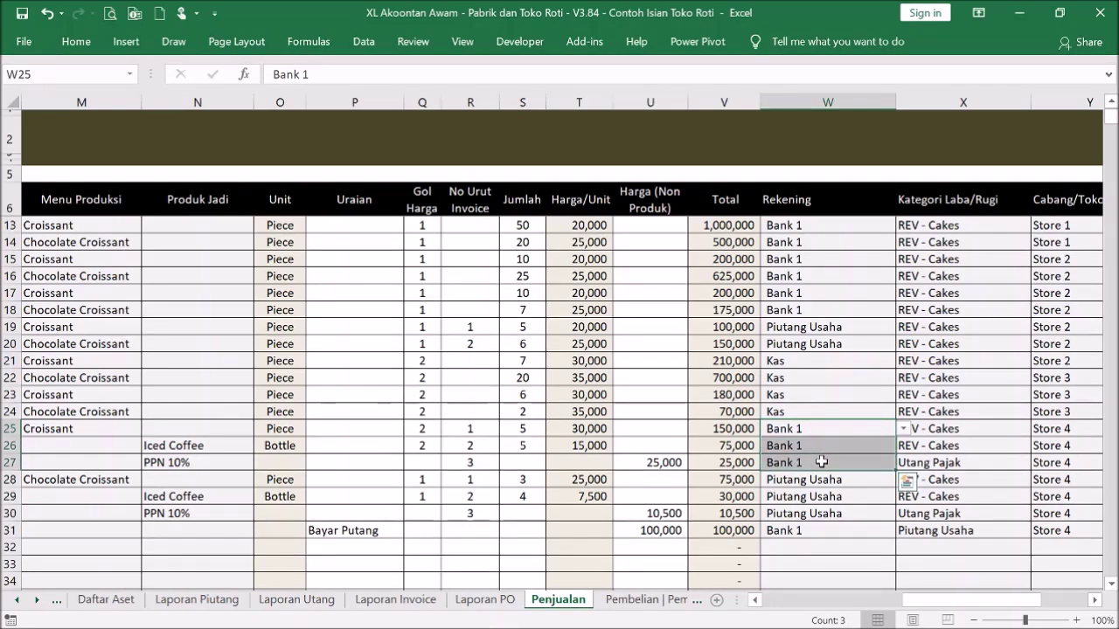
Step: Examine the Kategori Laba/Rugi entries of the two INV003 product rows and of their PPN 10% row
left_click_drag(949, 430, 939, 453)
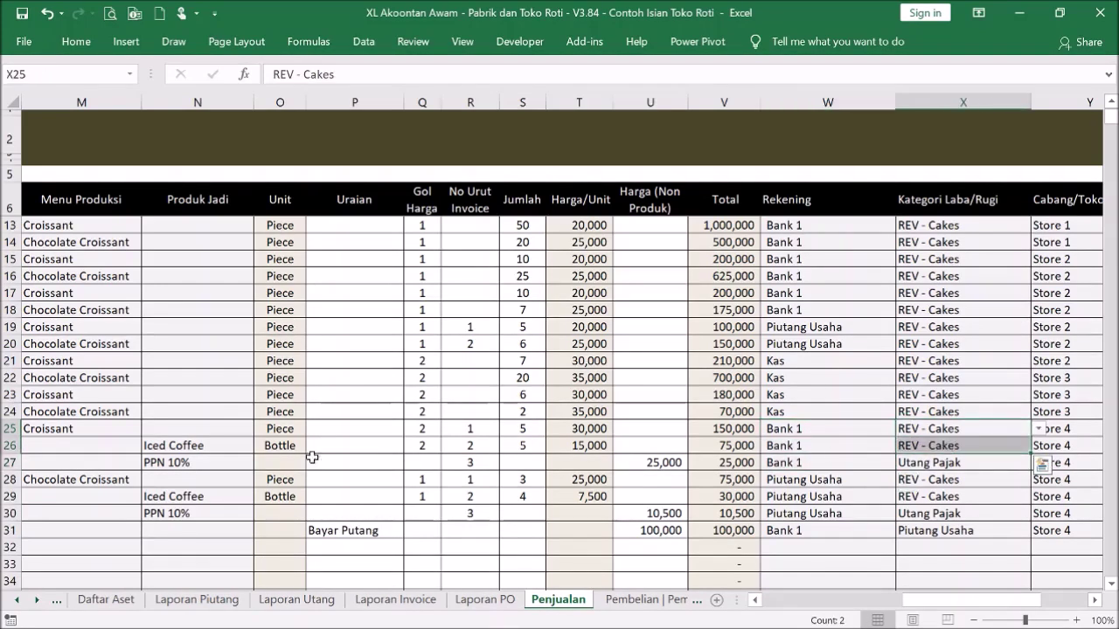
left_click(941, 460)
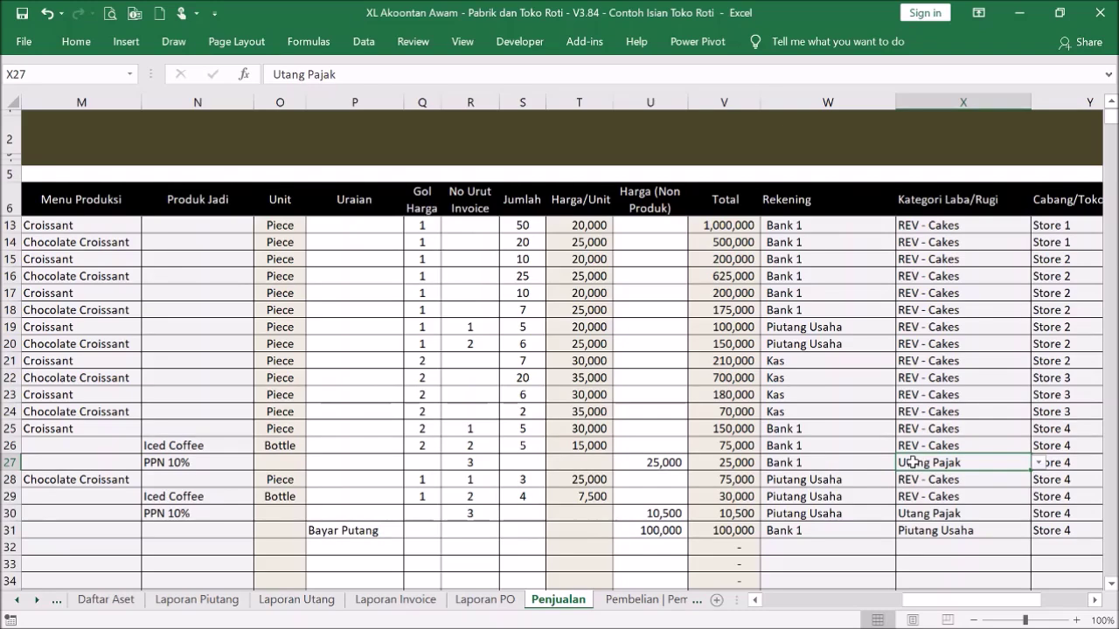
Step: Examine the three INV004 credit sale rows, including their Rekening and Kategori Laba/Rugi entries
left_click_drag(952, 603, 781, 588)
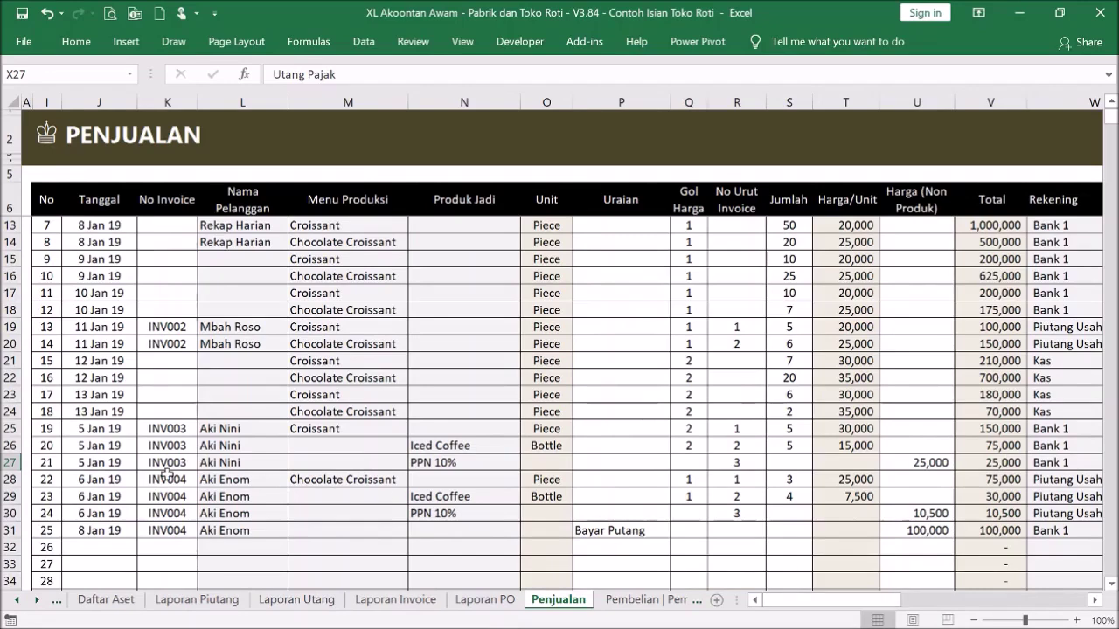
left_click_drag(116, 479, 744, 513)
left_click_drag(556, 480, 551, 513)
left_click_drag(455, 481, 445, 514)
left_click_drag(552, 484, 551, 515)
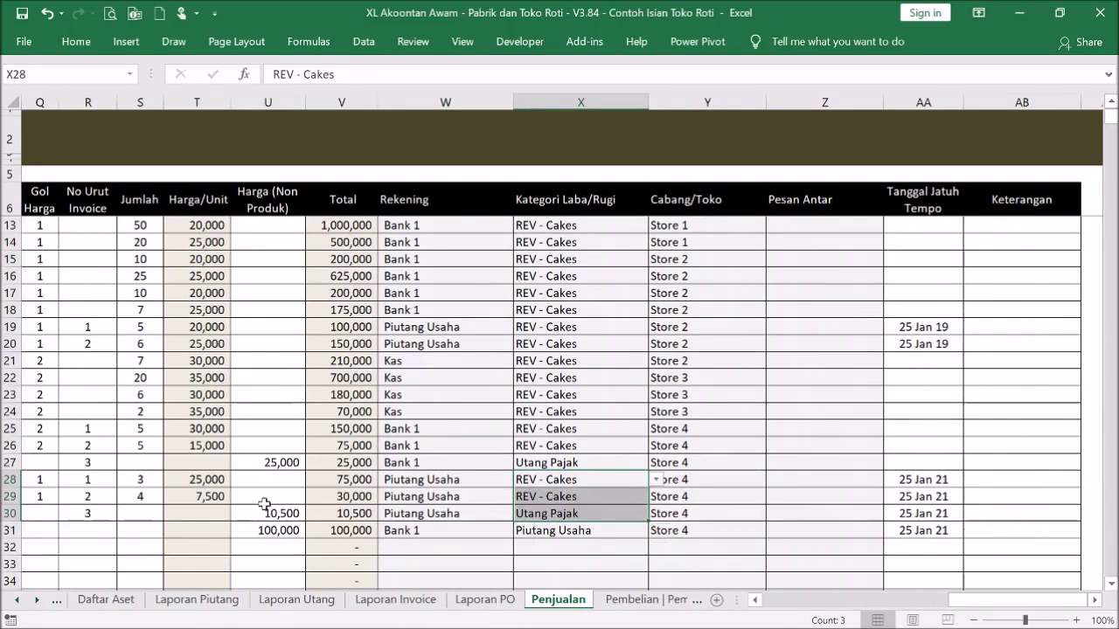
Step: Compare the Kategori Laba/Rugi entries of the INV004 and INV003 PPN rows with the INV004 Chocolate Croissant row
left_click(539, 513)
left_click(545, 463)
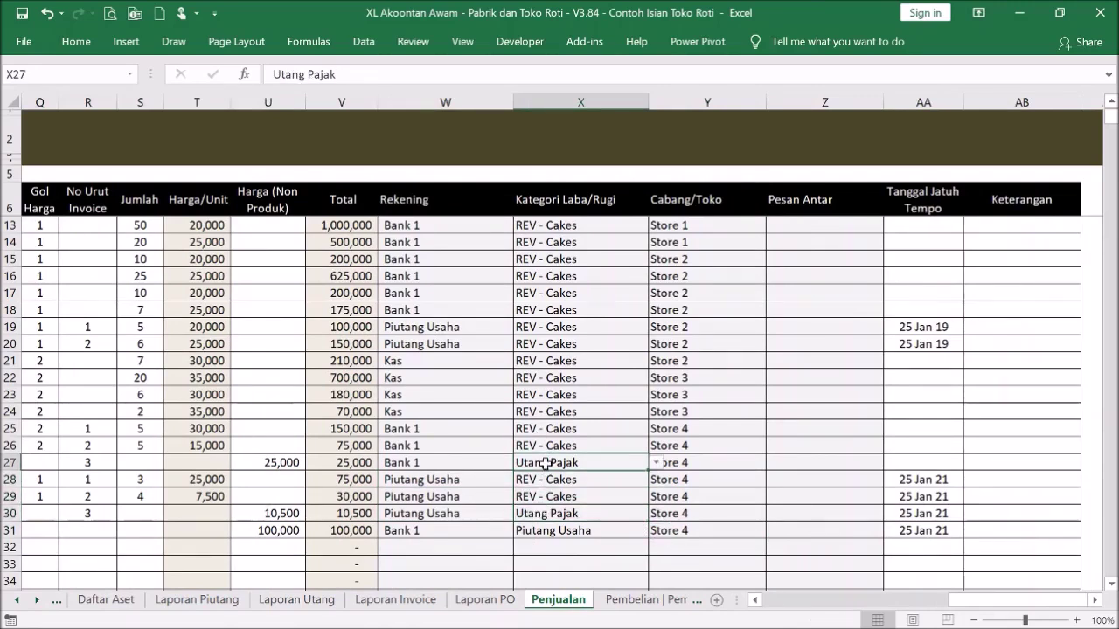
left_click(560, 478)
left_click(656, 480)
left_click(654, 482)
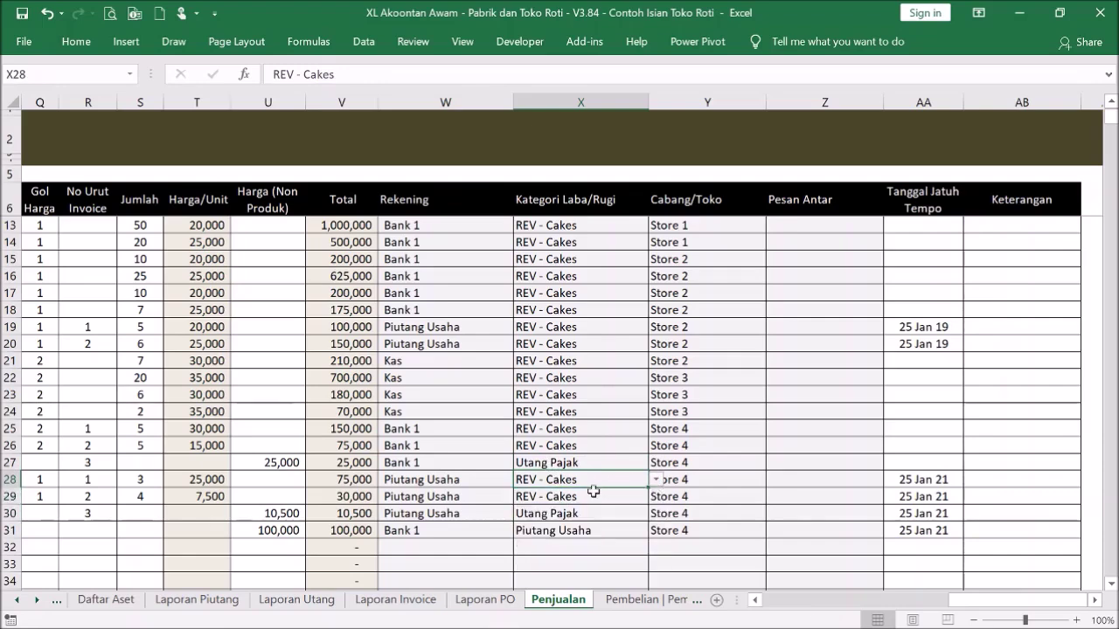
Step: Examine the invoice number, customer name and Uraian of the INV004 receivable payment row dated 8 Jan 19
left_click_drag(962, 607, 771, 607)
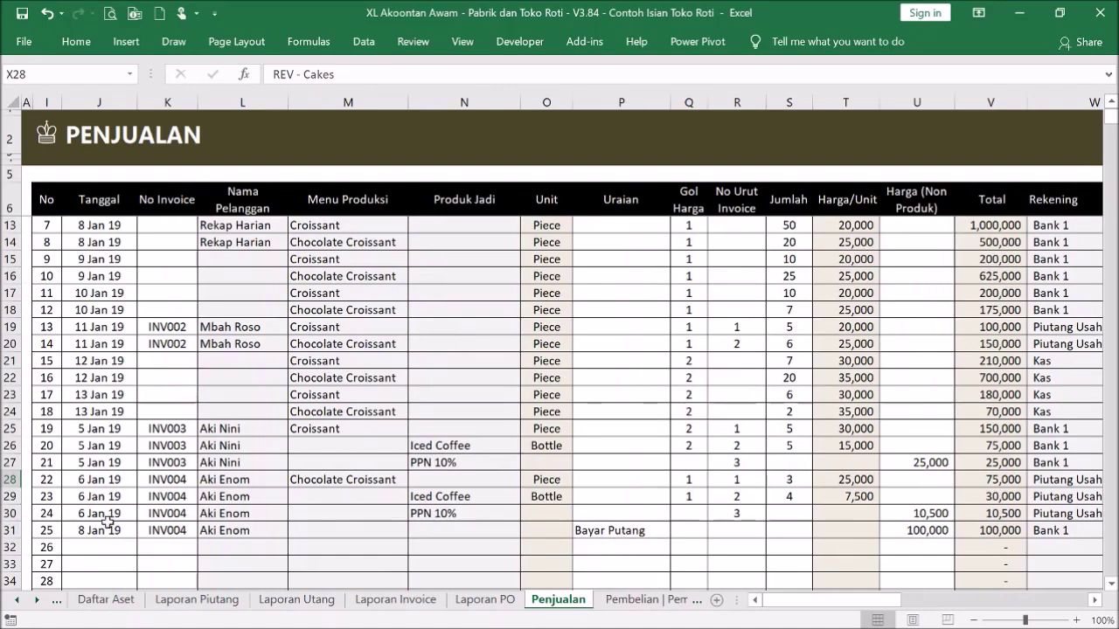
left_click_drag(110, 530, 606, 530)
left_click(622, 528)
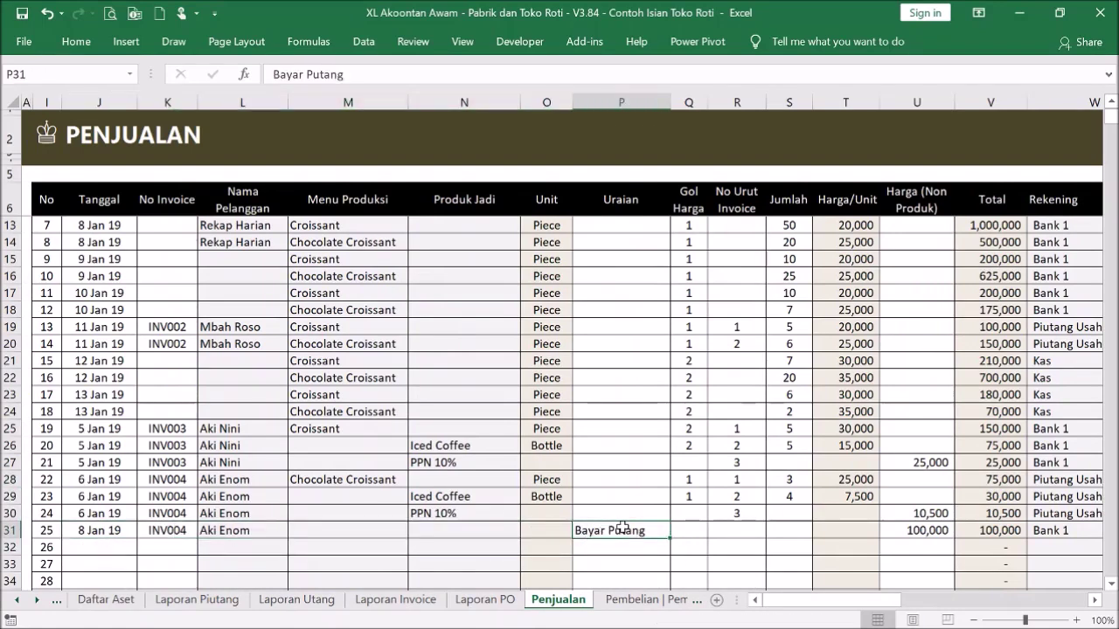
left_click_drag(180, 529, 240, 533)
left_click(219, 530)
left_click(175, 530)
left_click(219, 530)
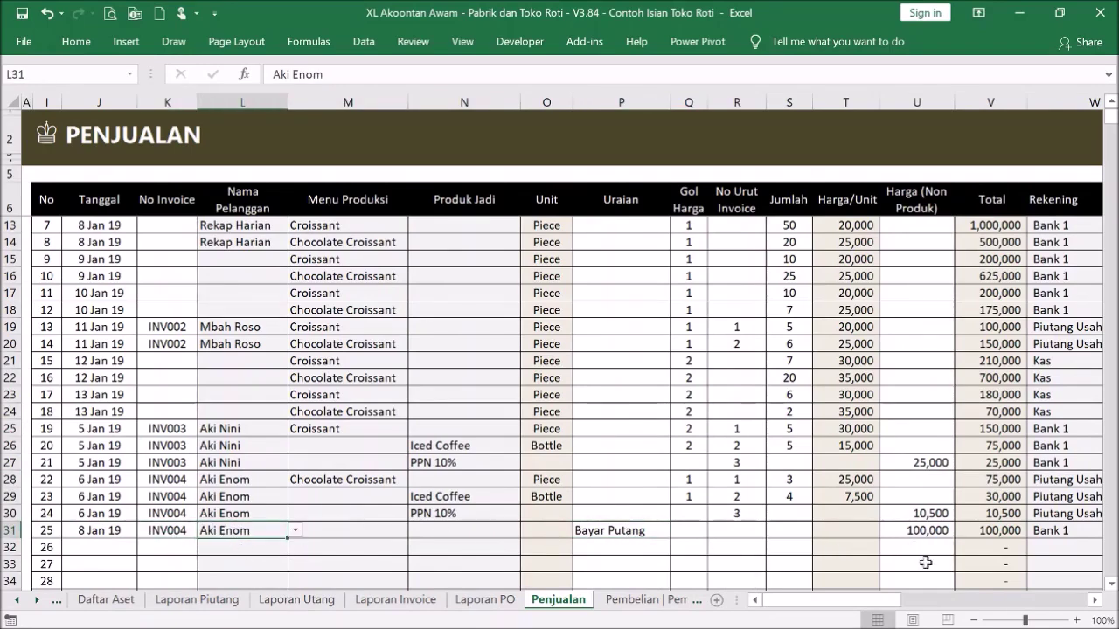
Step: Compare the totals of the INV004 sale rows with the payment row's non-product price, Rekening and Kategori Laba/Rugi
left_click_drag(884, 603, 1036, 603)
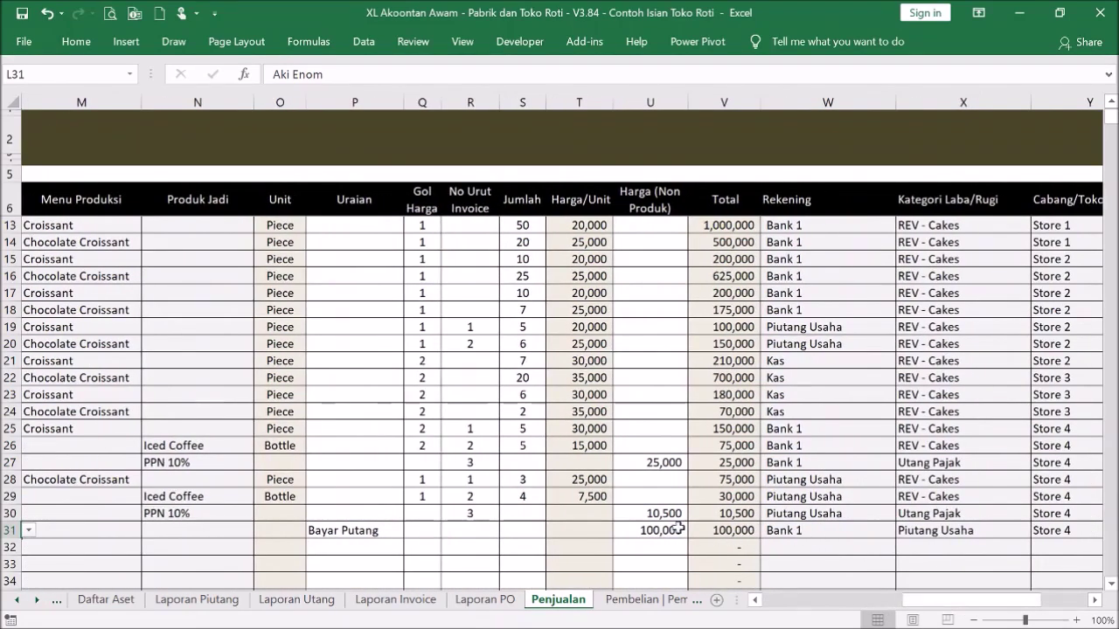
left_click_drag(728, 476, 730, 516)
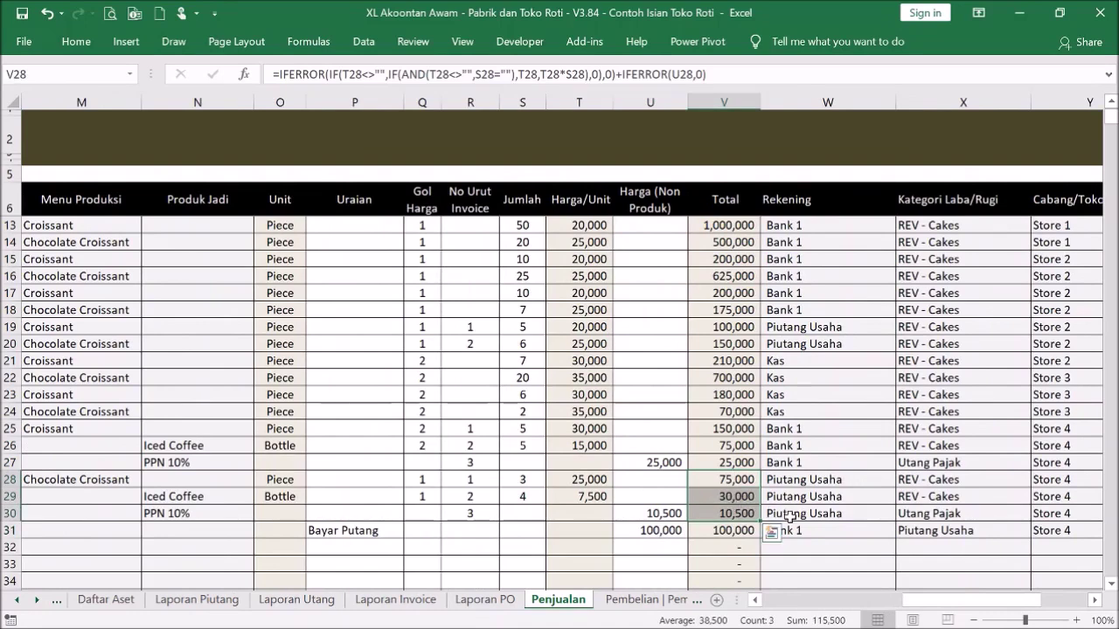
left_click(829, 530)
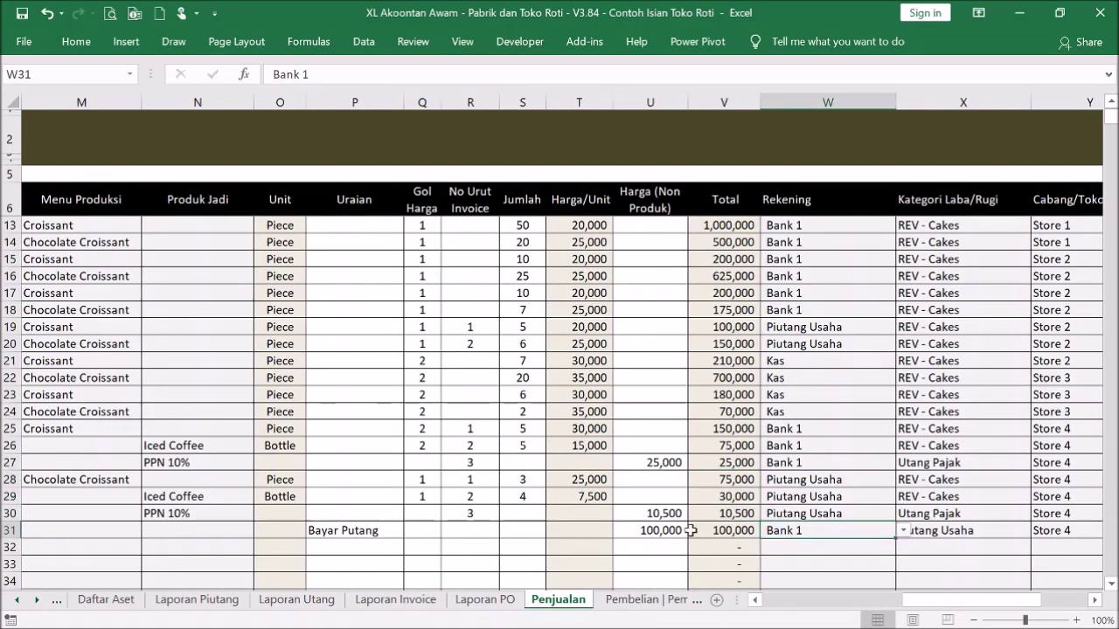
left_click(654, 530)
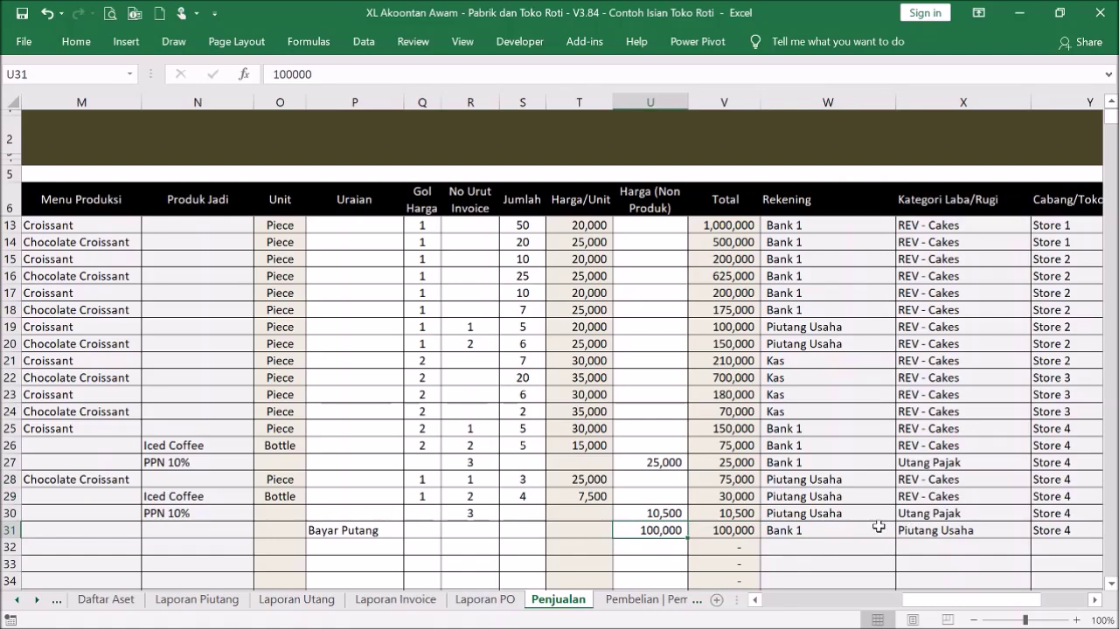
left_click(847, 514)
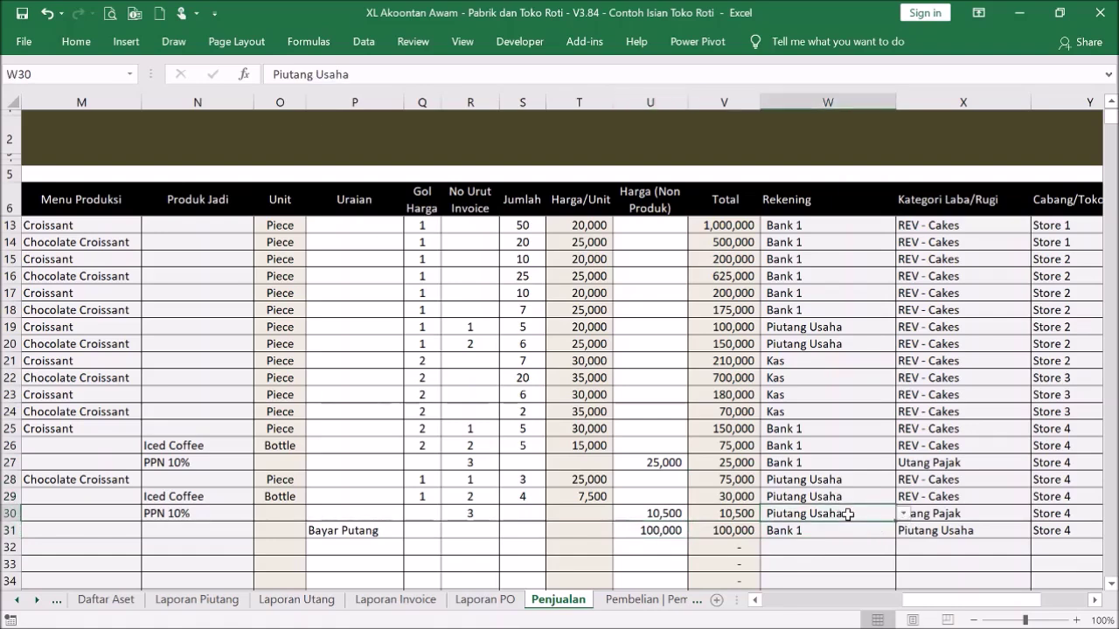
left_click(942, 533)
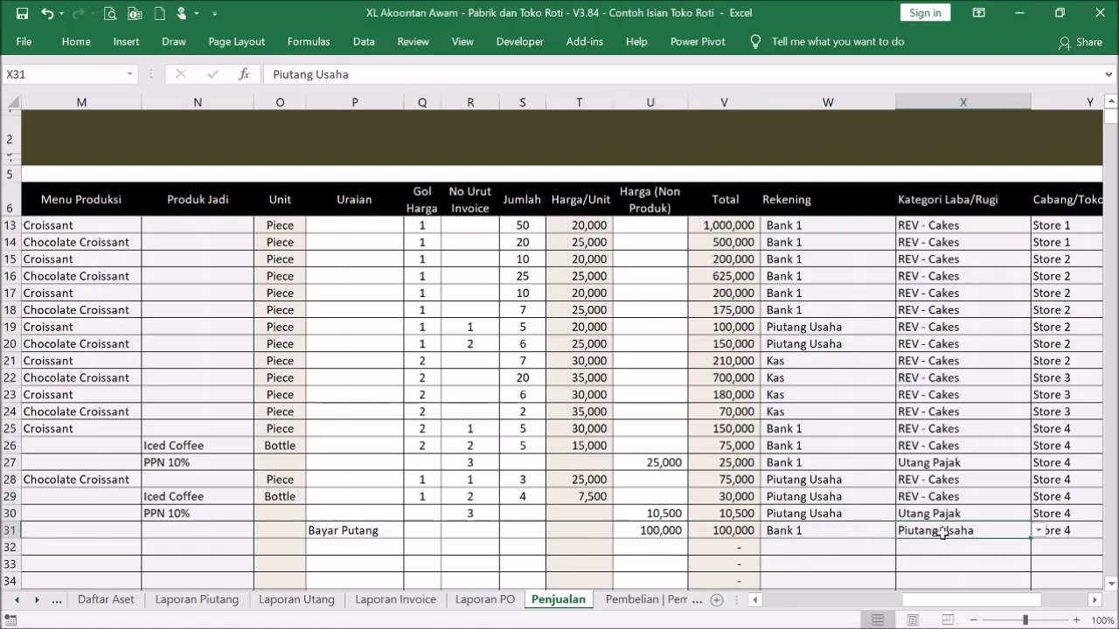
left_click(833, 530)
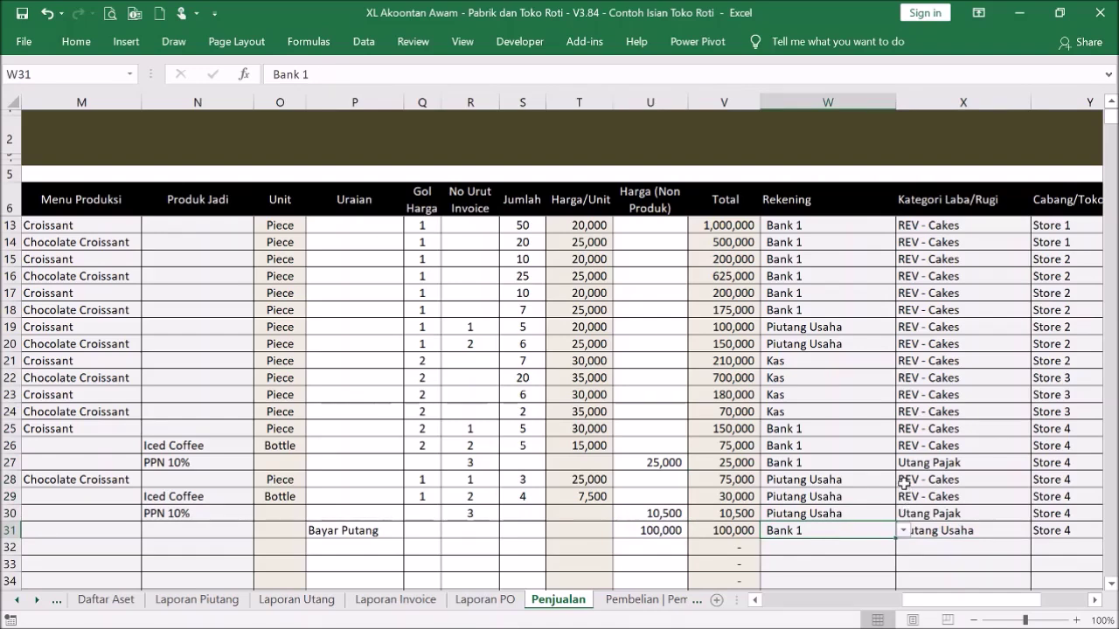
Step: Compare the Rekening and Kategori Laba/Rugi of the INV004 sale rows with the category of the payment row
left_click_drag(909, 483, 916, 509)
left_click_drag(849, 482, 860, 507)
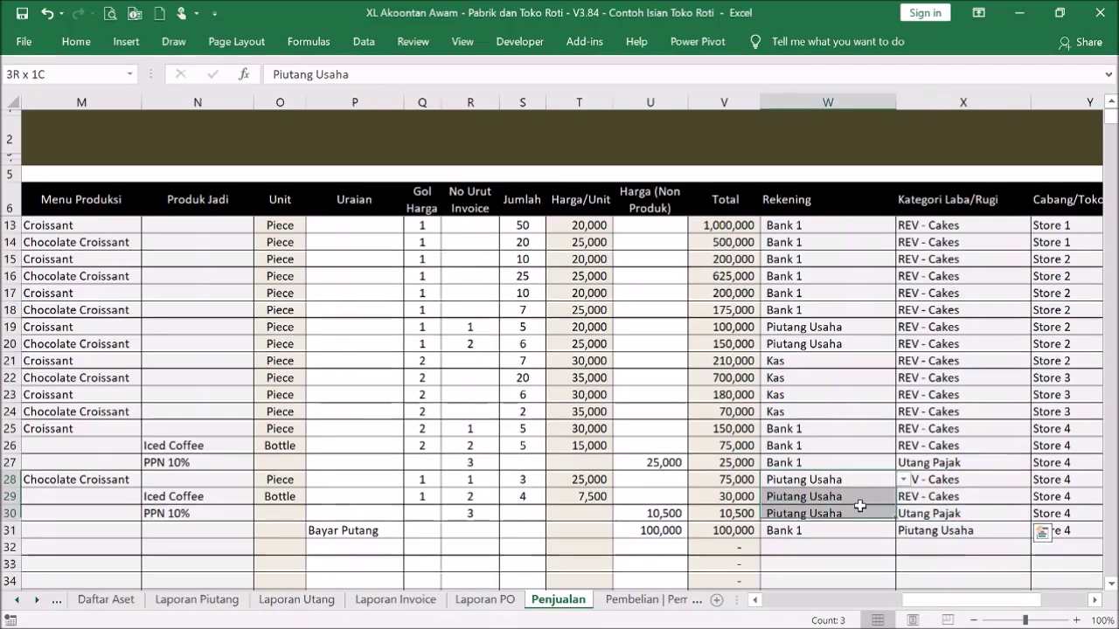
left_click(926, 531)
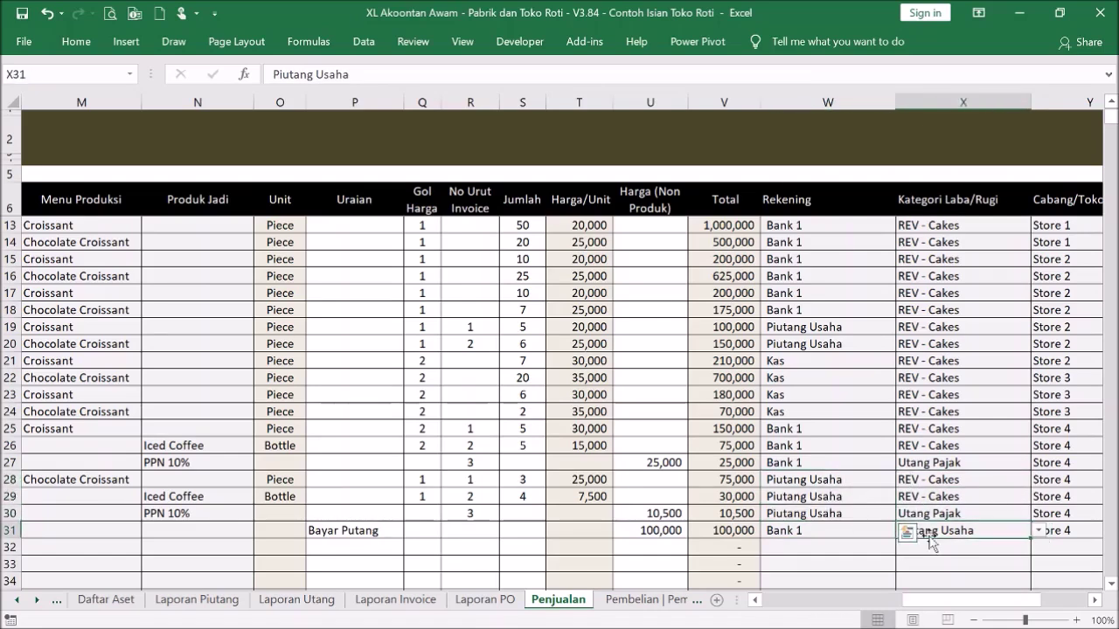
Step: Display invoice INV004 in the Invoice sheet and review its product and PPN 10% lines
left_click_drag(961, 600, 821, 600)
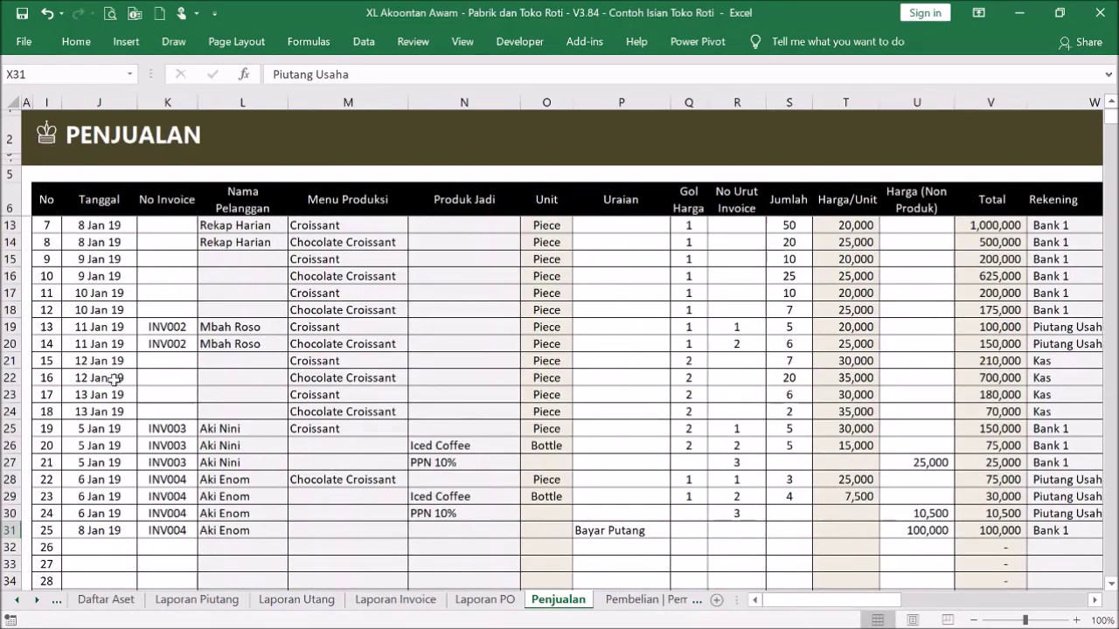
left_click(46, 138)
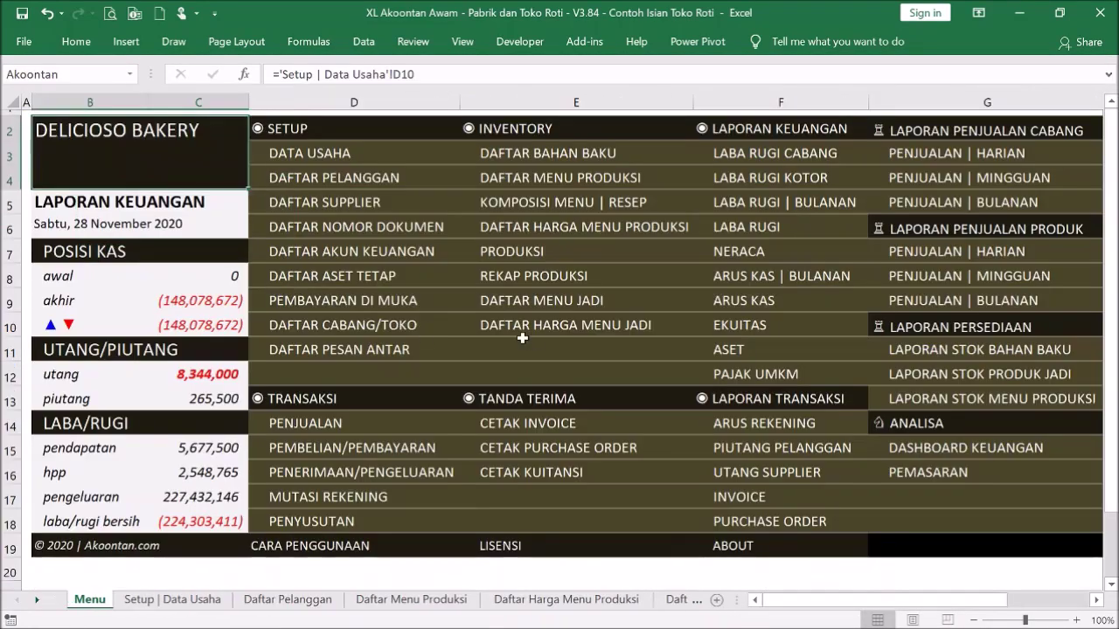
left_click(544, 424)
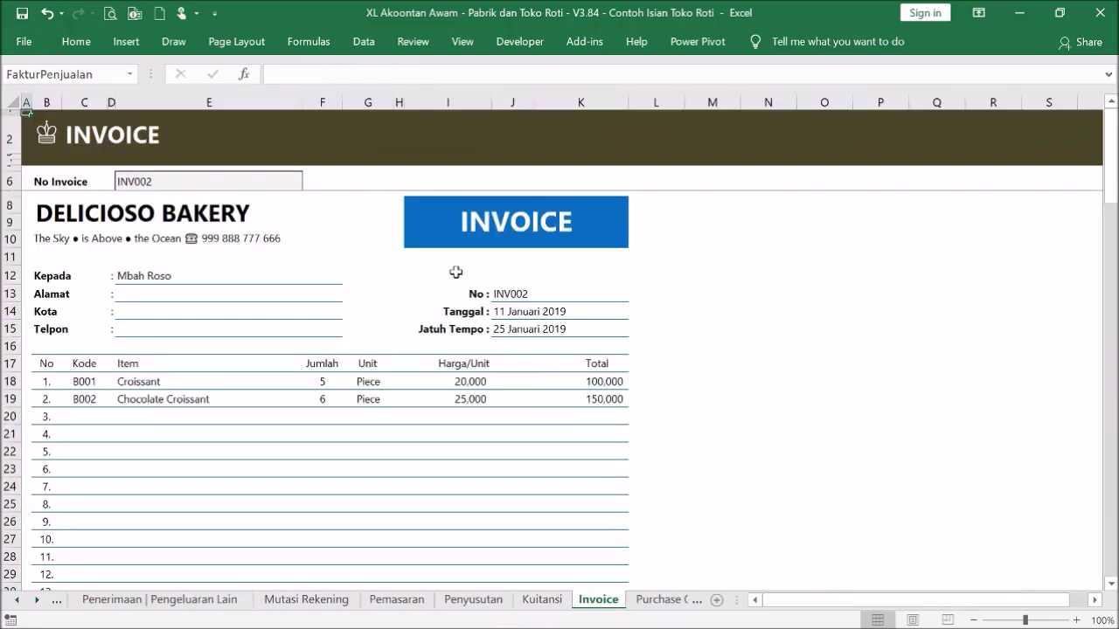
left_click(264, 181)
left_click(309, 181)
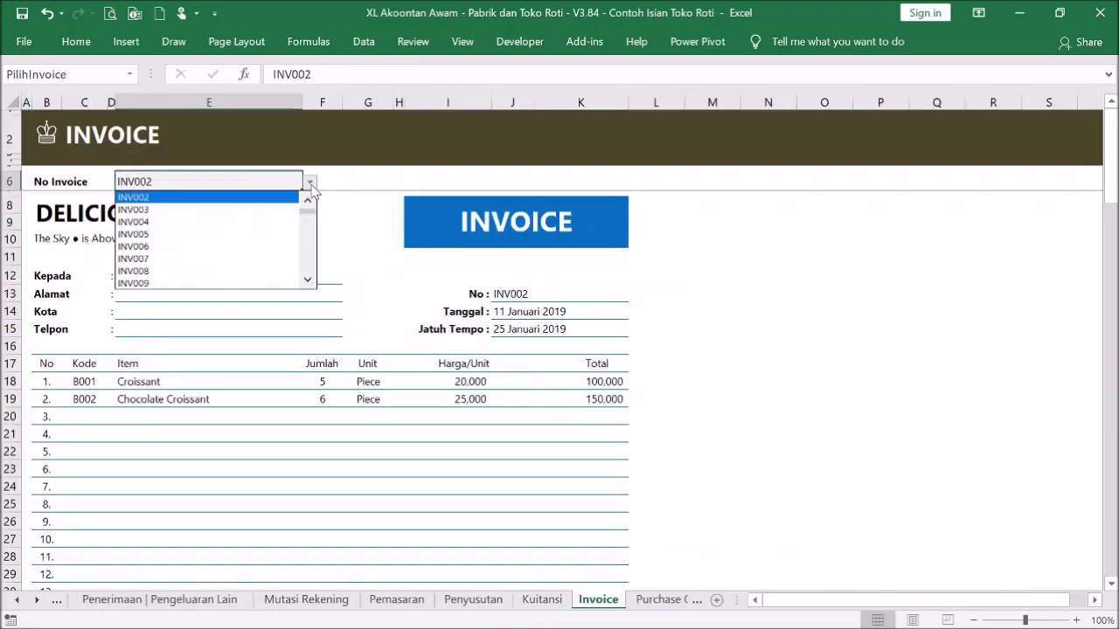
left_click(272, 222)
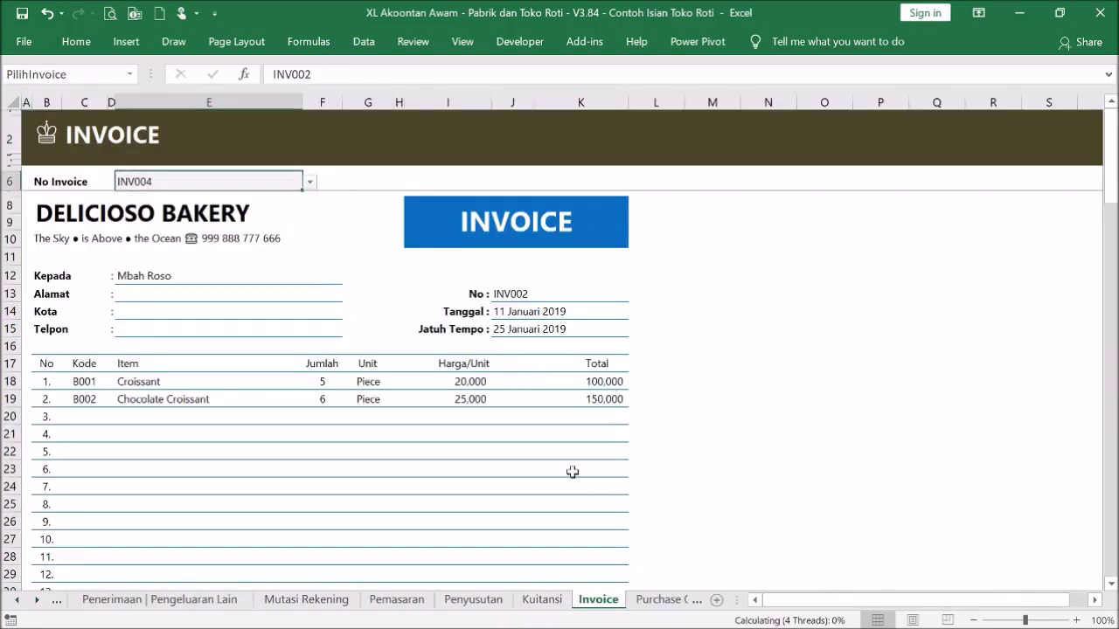
left_click(634, 404)
scroll(589, 402, "down", 6)
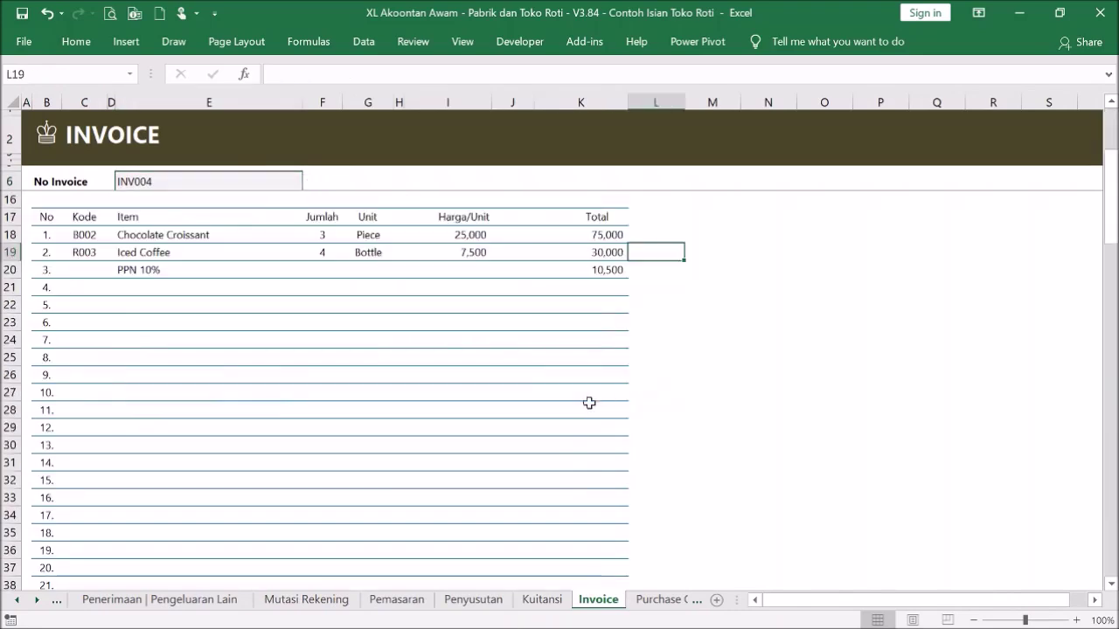
scroll(639, 443, "up", 6)
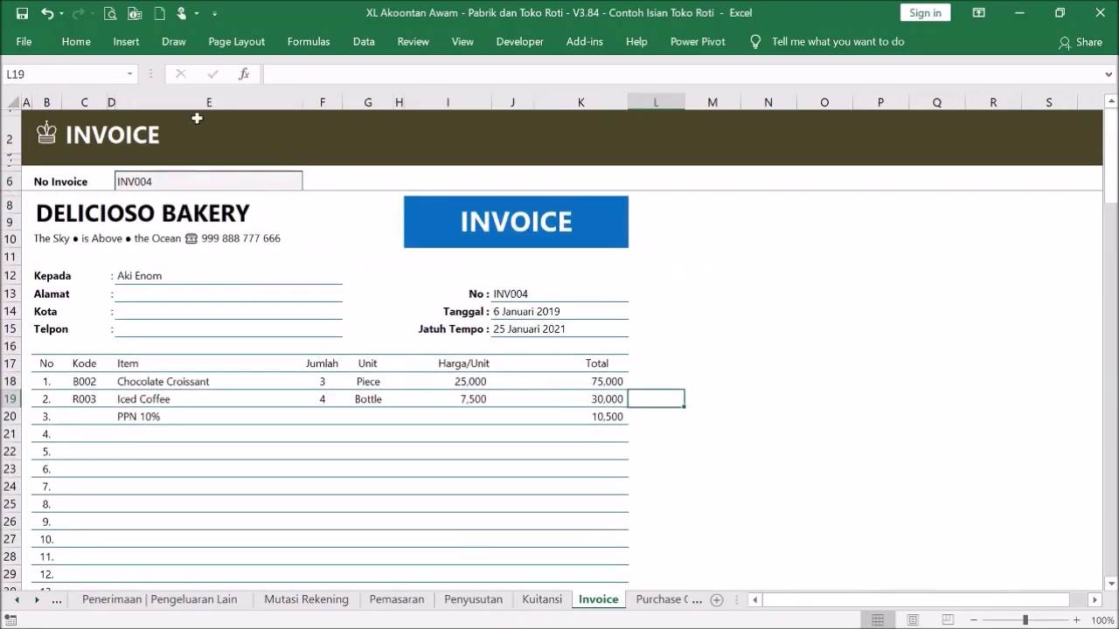
Step: Open the Laporan Piutang Pelanggan report and examine the receivable and payment of customer ID003
left_click(45, 133)
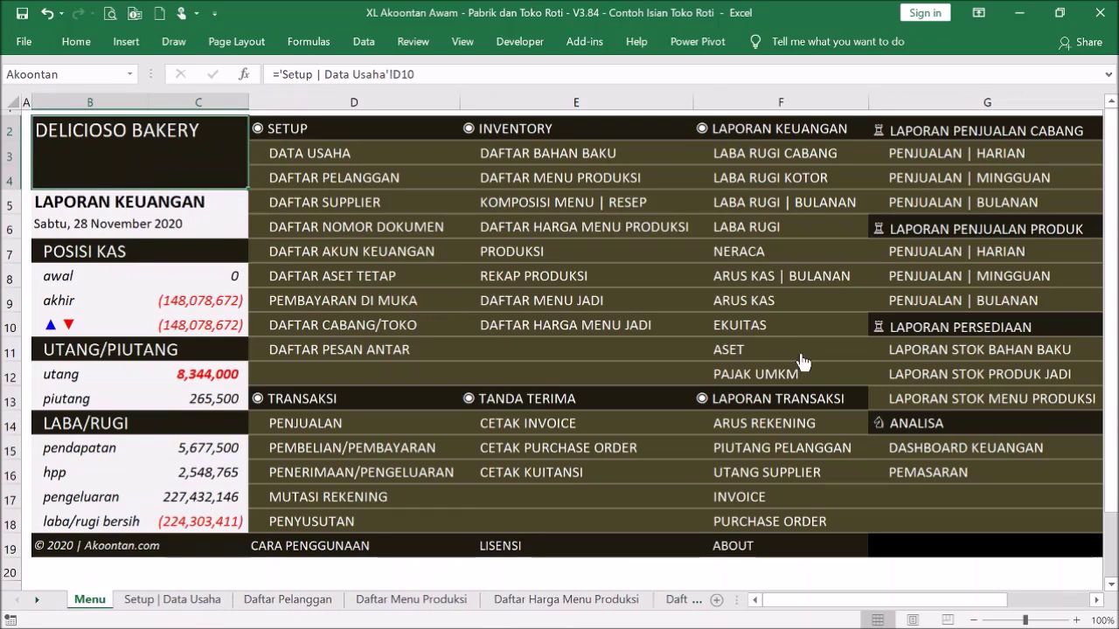
left_click(817, 451)
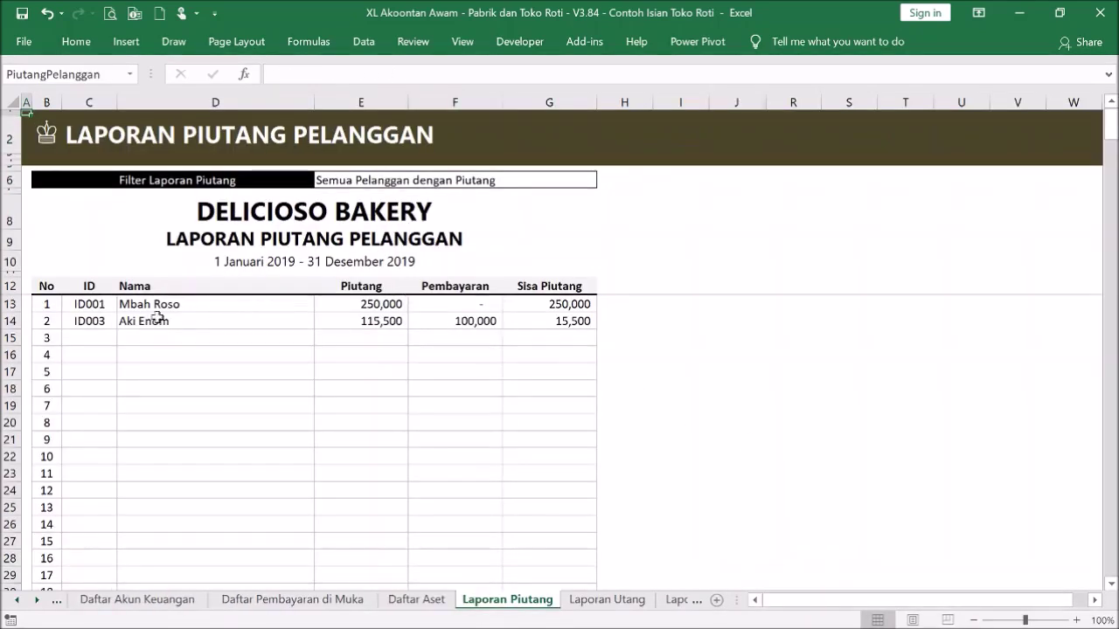
left_click_drag(85, 322, 393, 323)
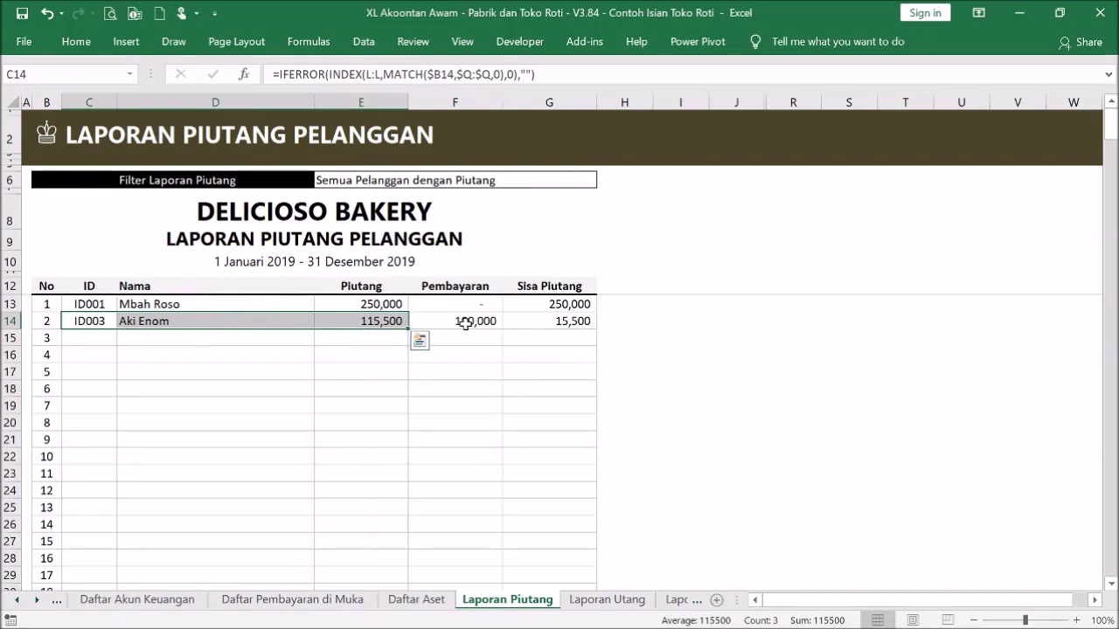
left_click(466, 322)
Step: Filter the receivables report by Semua Pelanggan and switch it back to Semua Pelanggan dengan Piutang
left_click(569, 172)
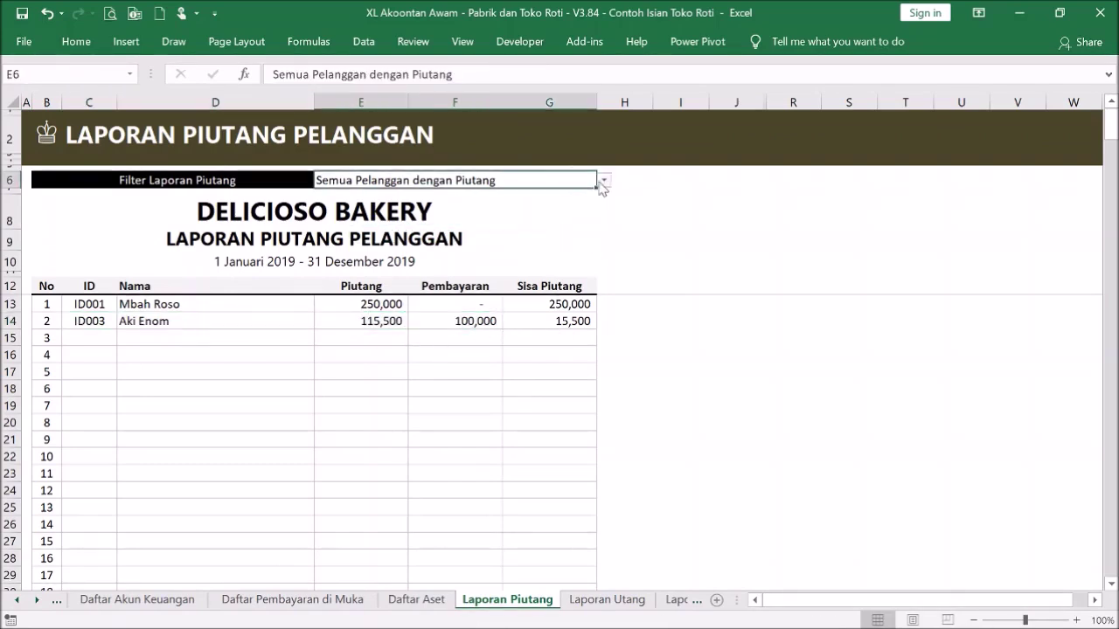
left_click(603, 181)
left_click(589, 199)
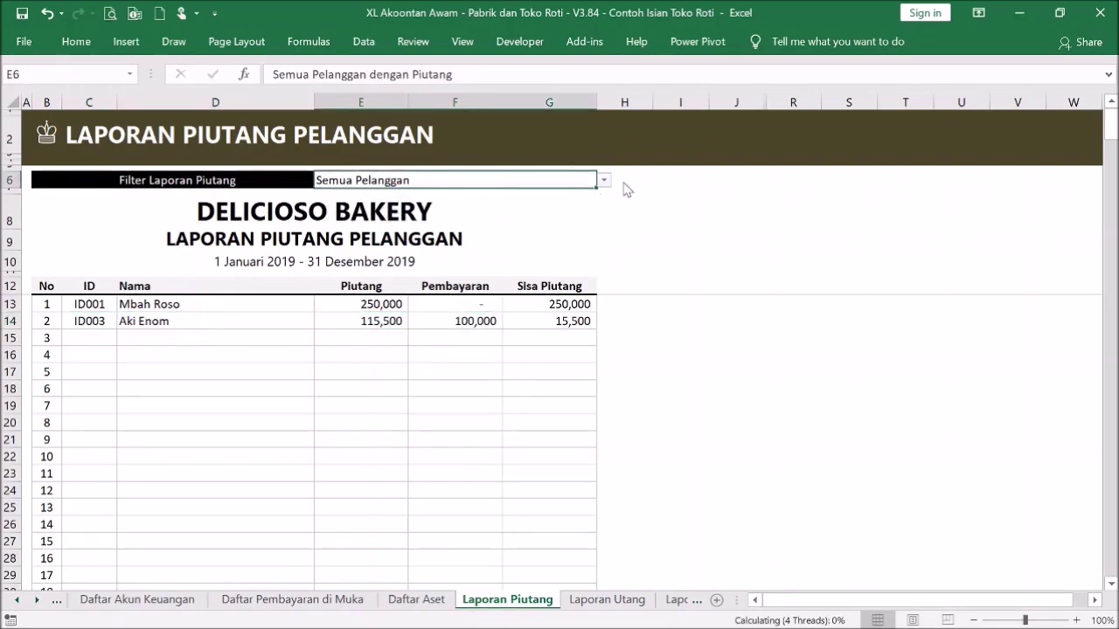
left_click(602, 181)
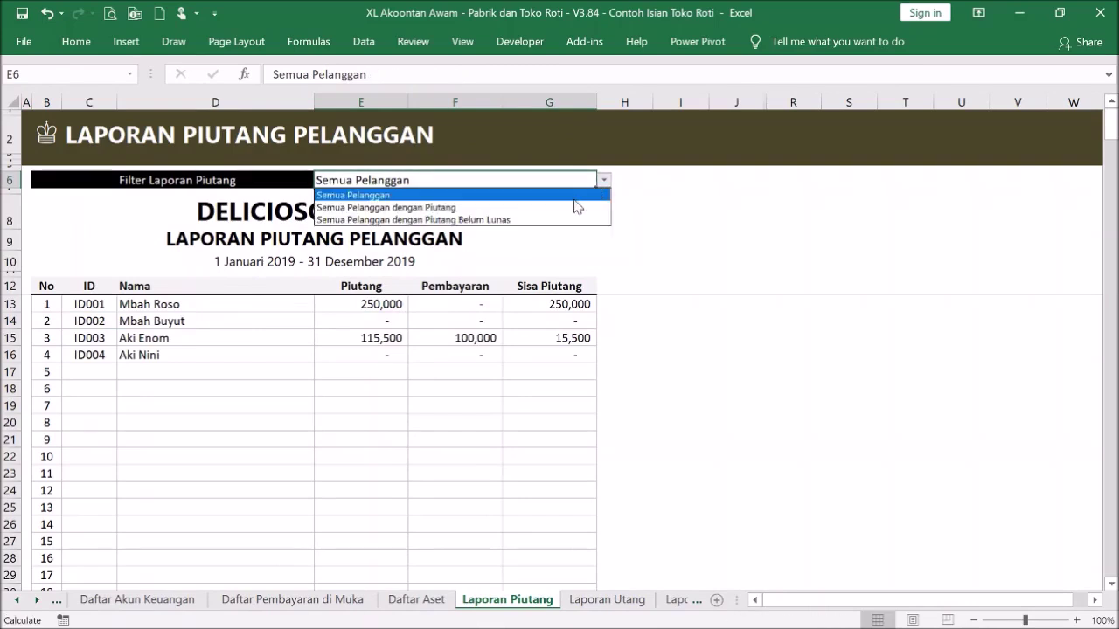
left_click(575, 208)
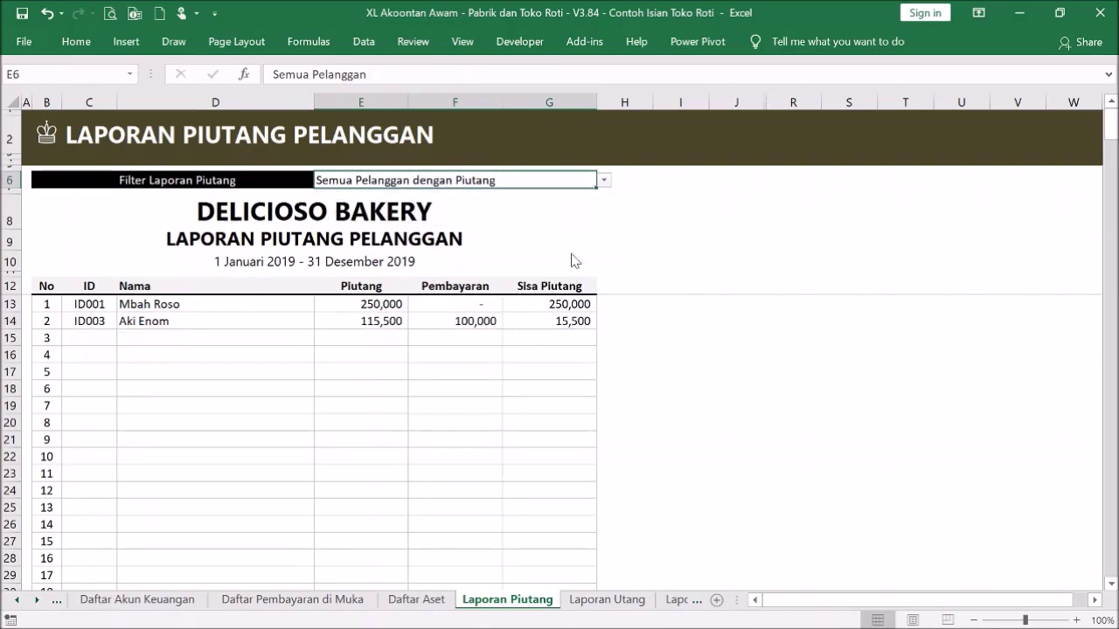
Step: Filter the receivables report by Semua Pelanggan dengan Piutang Belum Lunas and return to the Menu sheet
left_click(602, 180)
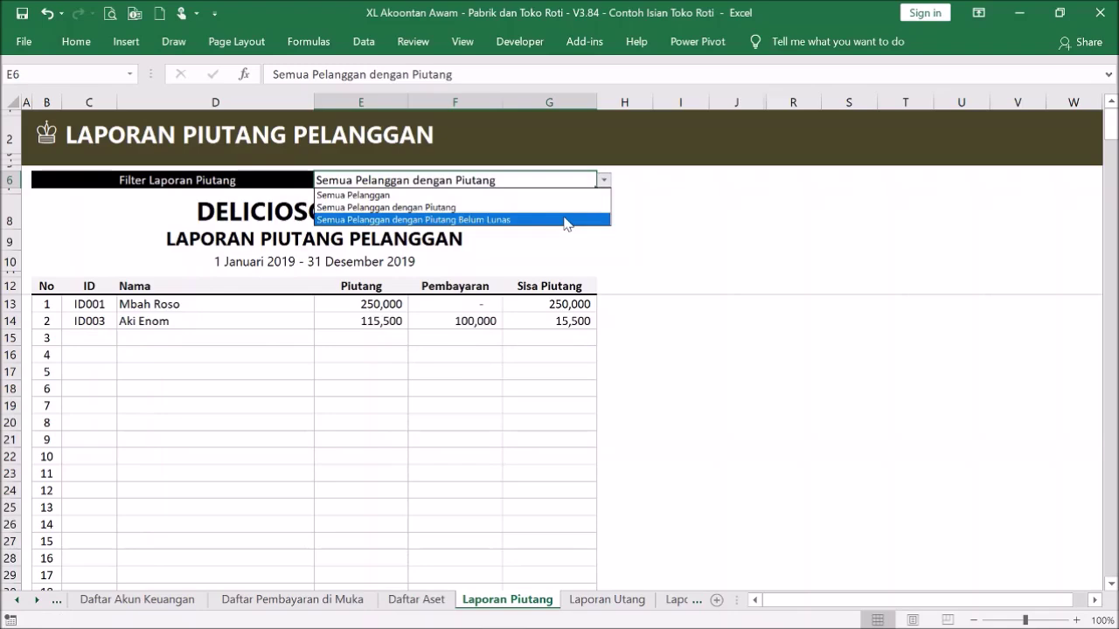
left_click(567, 221)
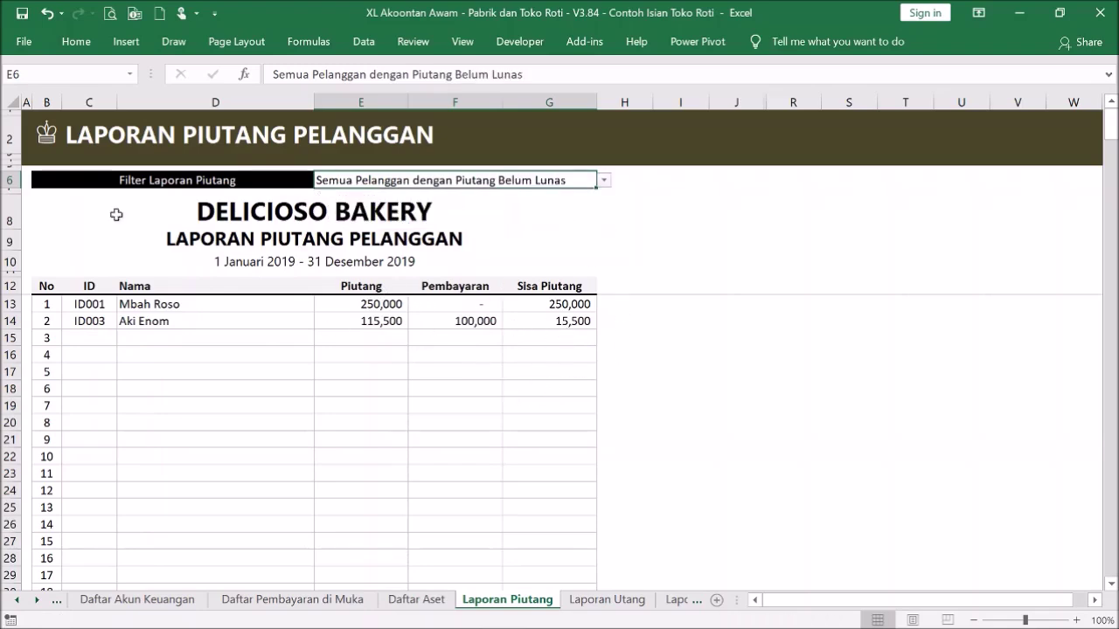
left_click(43, 138)
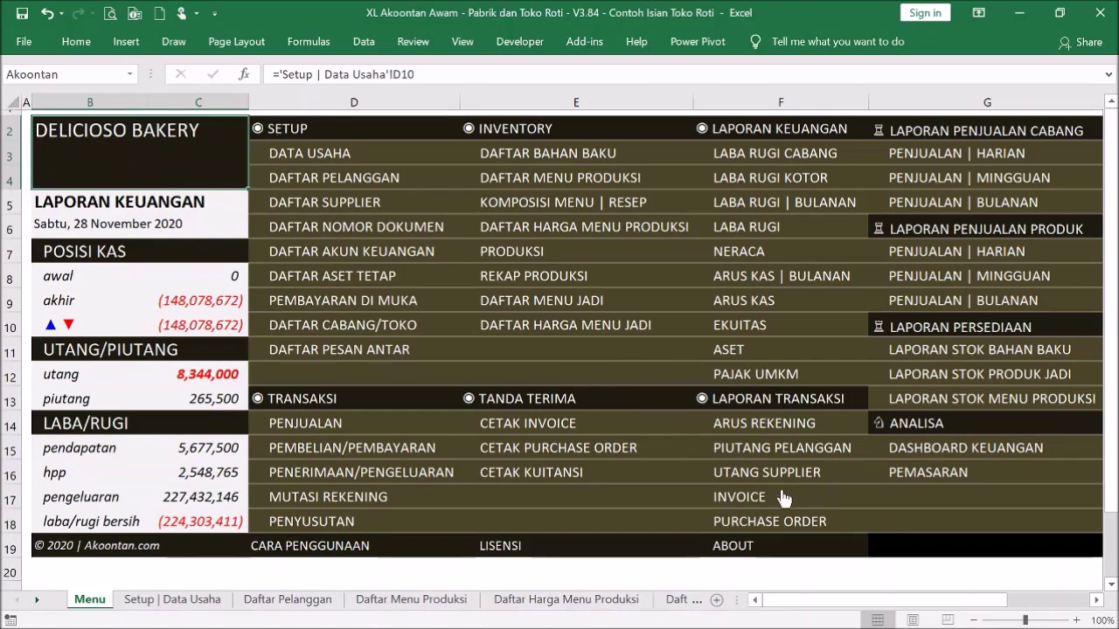
Step: Open the Laporan Transaksi Invoice report and filter it by Semua Invoice yang Belum Lunas
left_click(727, 497)
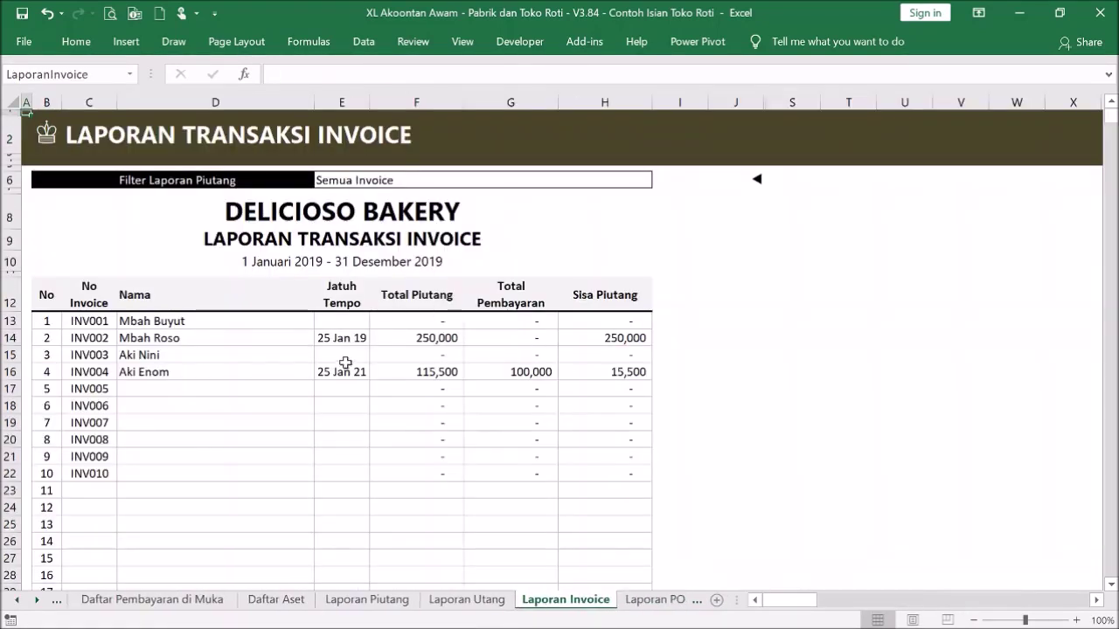
left_click(546, 190)
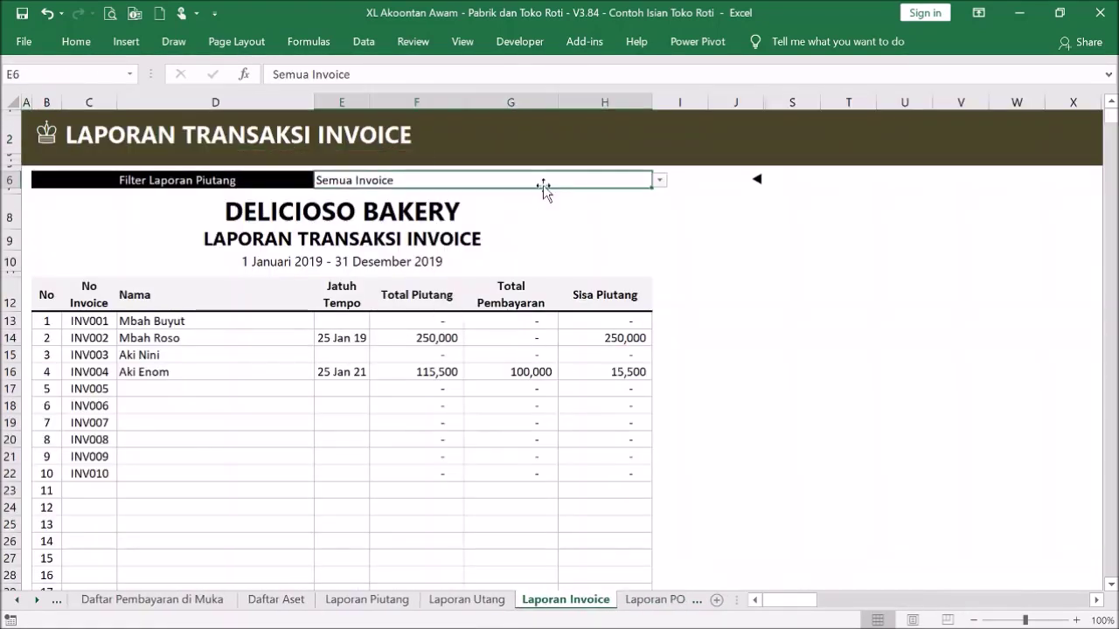
left_click(659, 180)
left_click(631, 206)
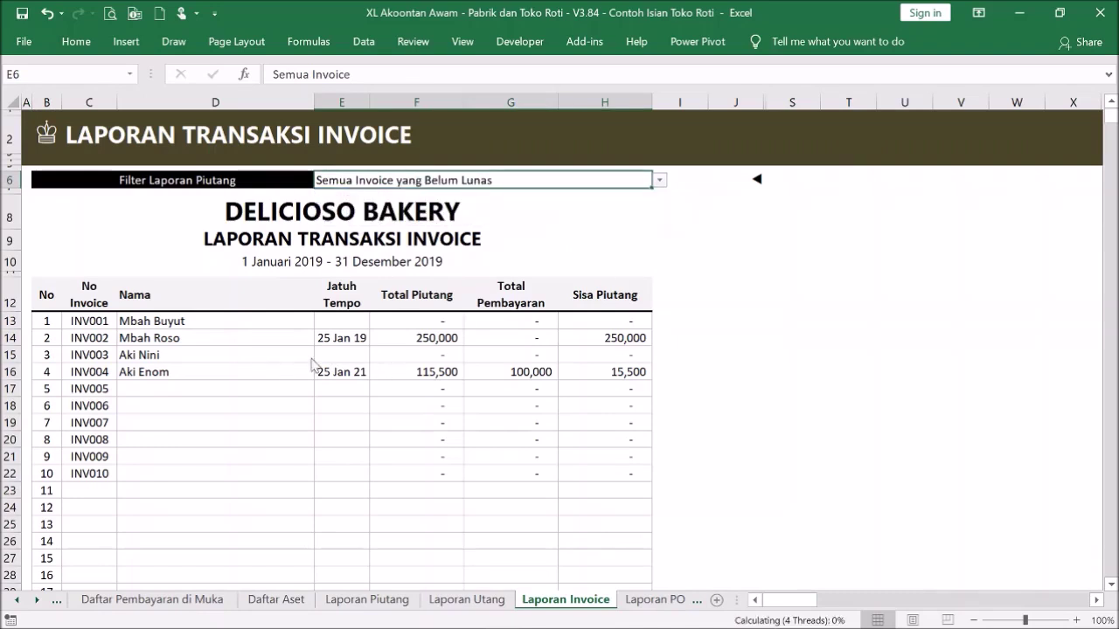
Step: Filter the invoice report by Semua Invoice yang Sudah Jatuh Tempo dan Belum Lunas and return to the Menu sheet
left_click(659, 181)
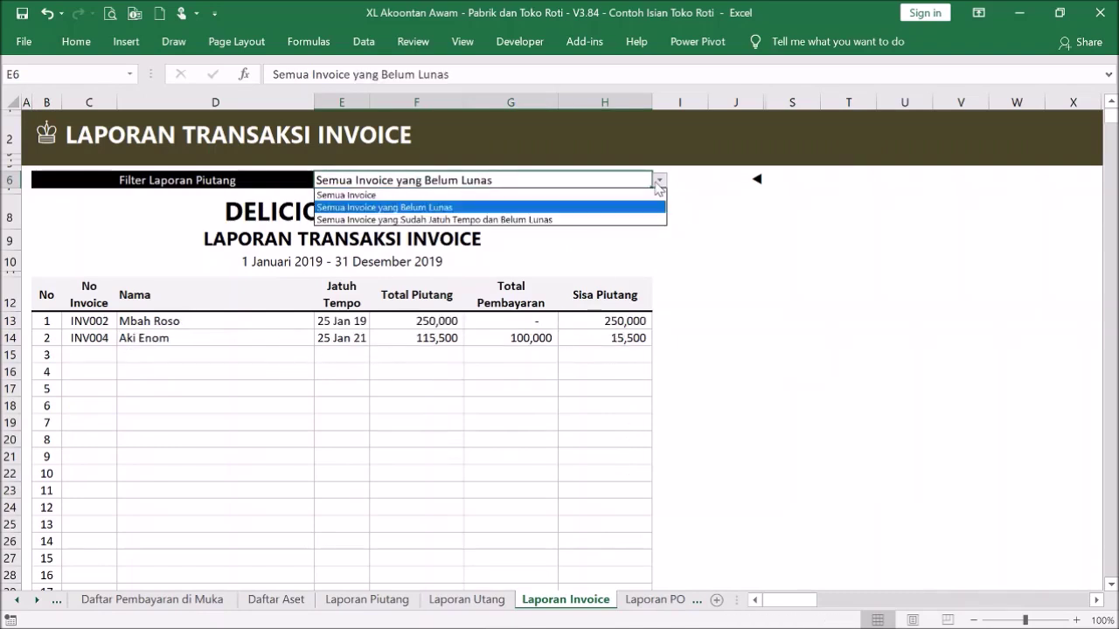
left_click(615, 219)
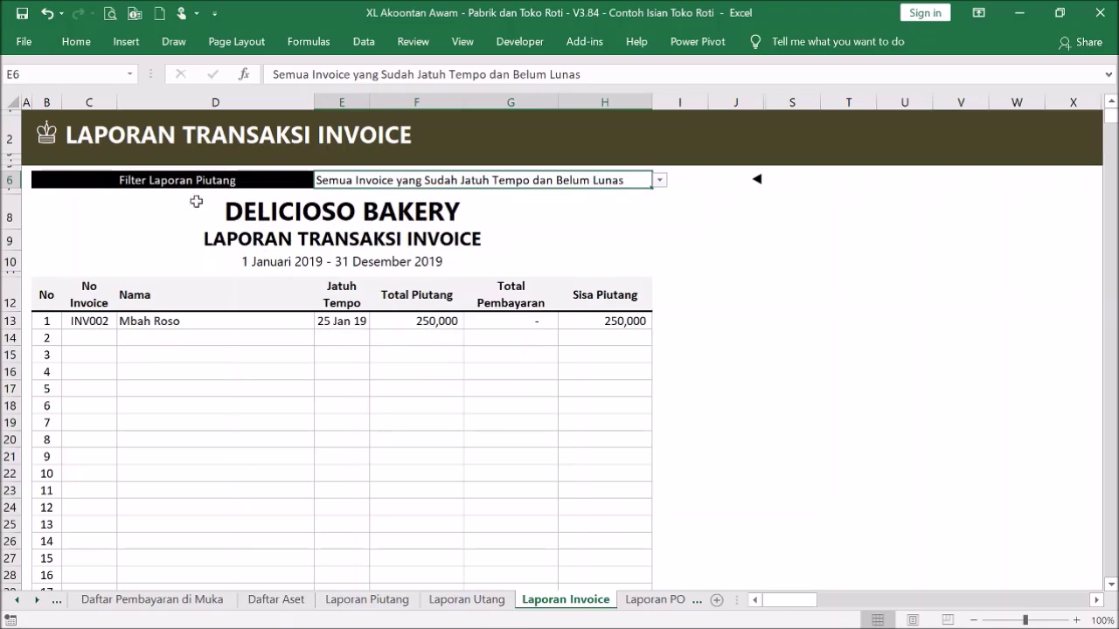
left_click(47, 138)
Step: Review the recorded sales in the Penjualan sheet down to the Bayar Putang row and return to the Menu sheet
left_click(344, 428)
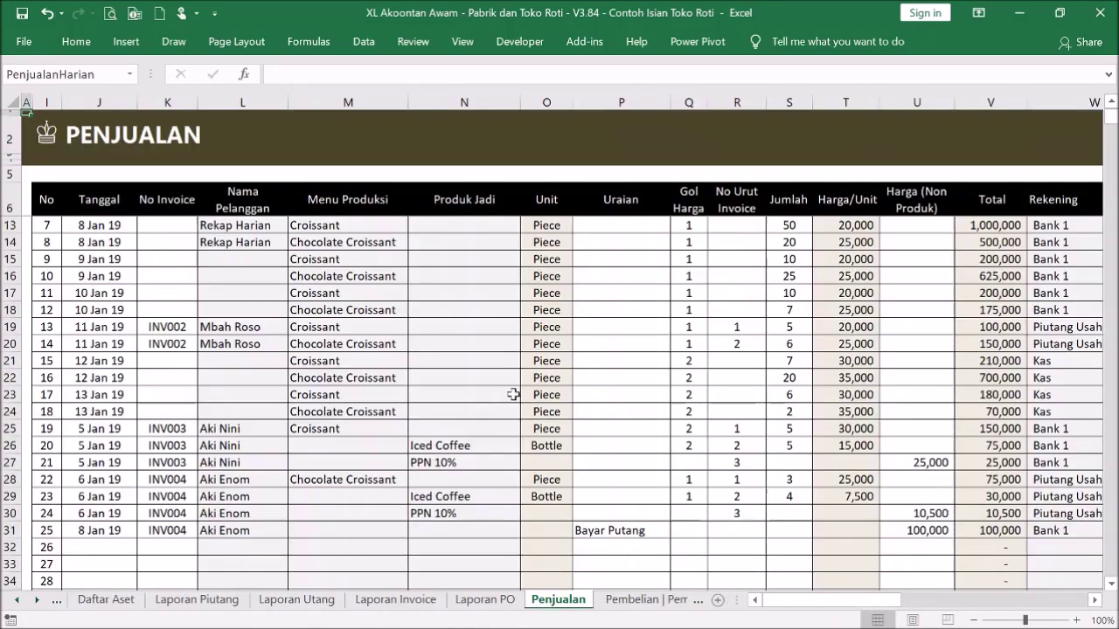
scroll(479, 245, "up", 2)
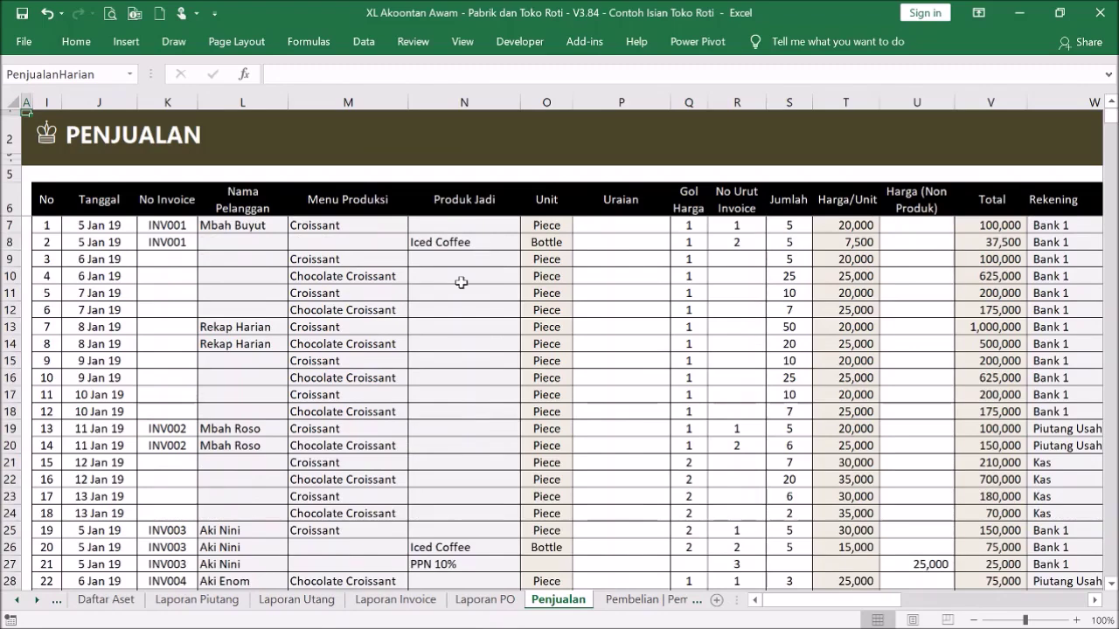
scroll(461, 282, "down", 5)
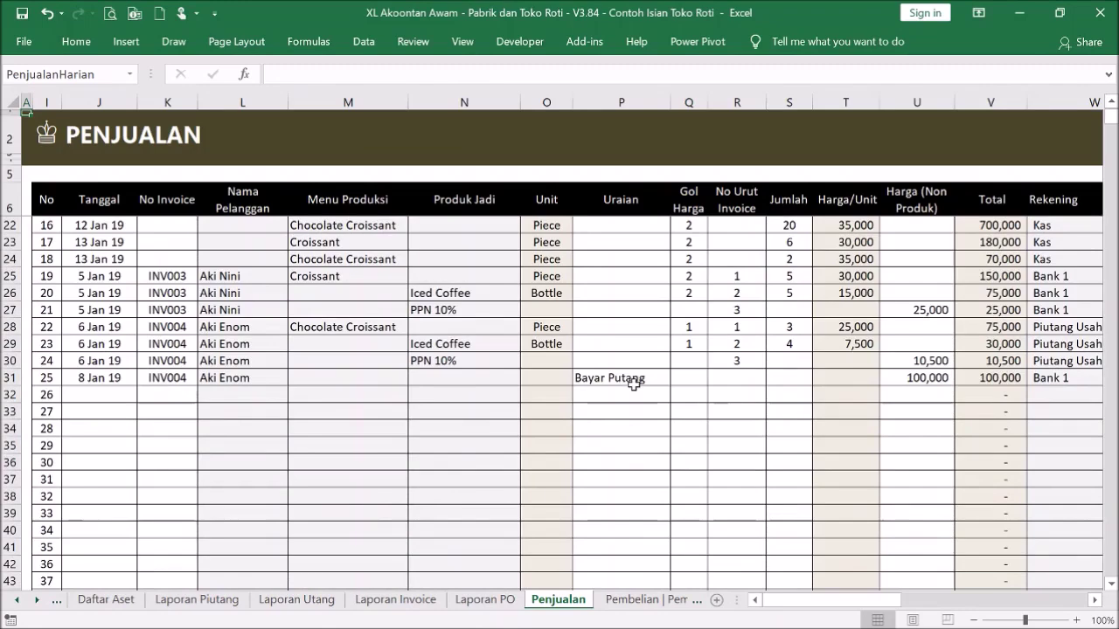
left_click(633, 383)
scroll(719, 315, "up", 5)
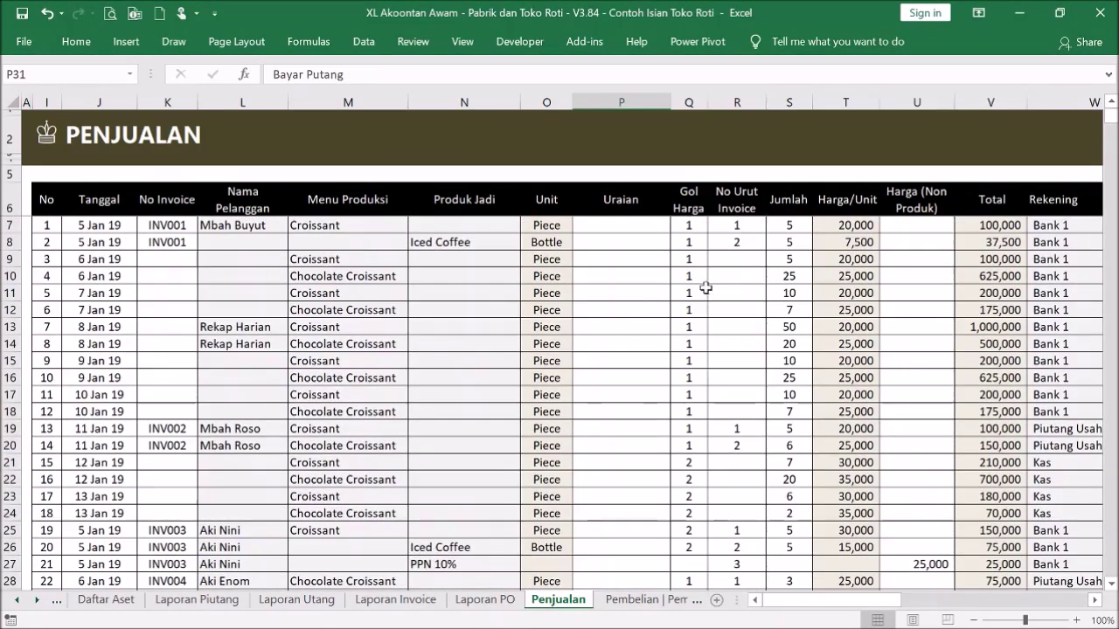
left_click(46, 133)
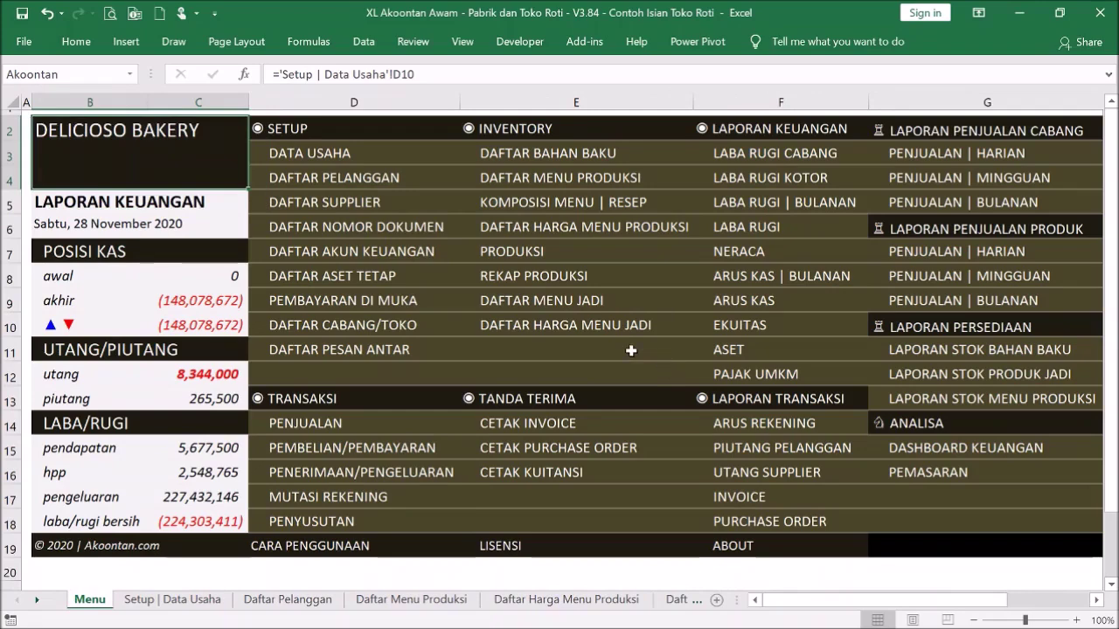
Step: Reopen the Penjualan sheet, examine its Menu Produksi and Produk Jadi columns, and return to the Menu sheet
left_click(337, 429)
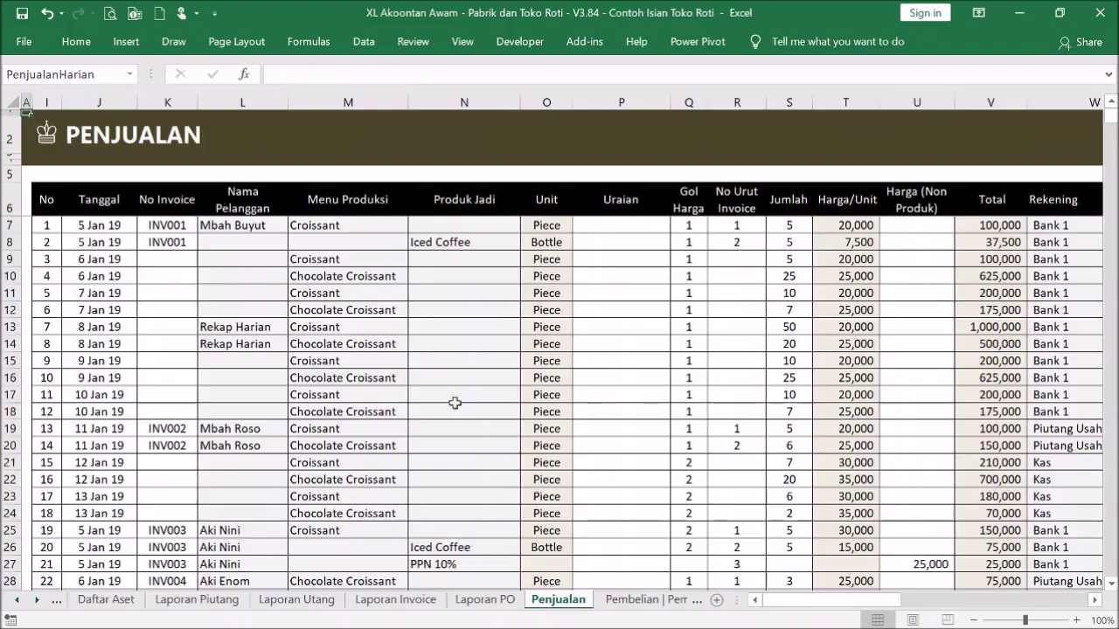
left_click_drag(355, 270, 359, 409)
left_click(437, 309)
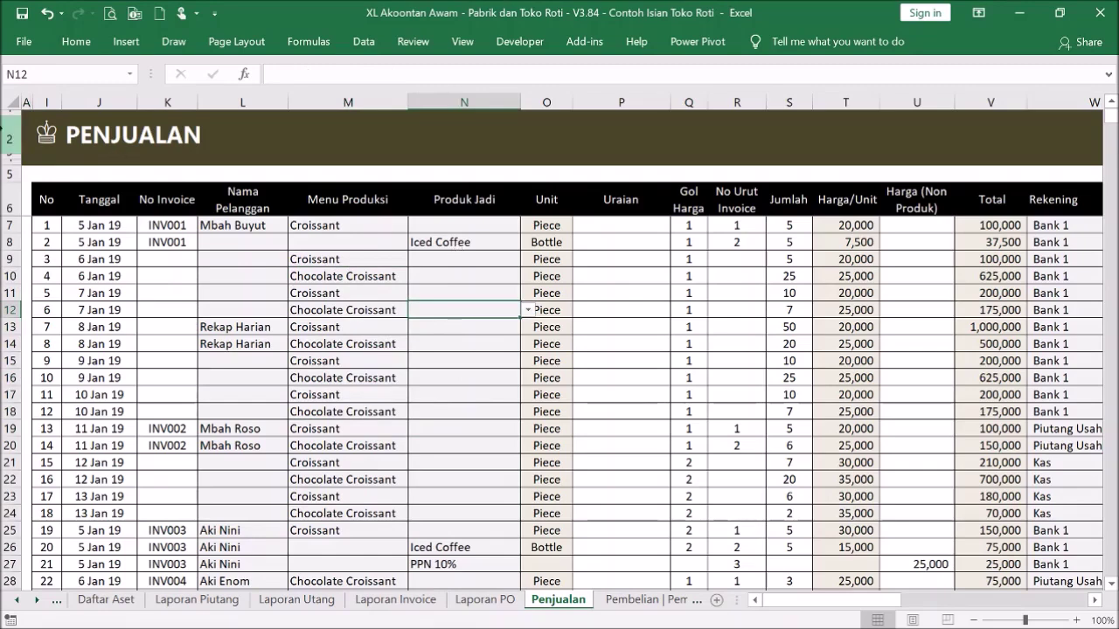
left_click(48, 134)
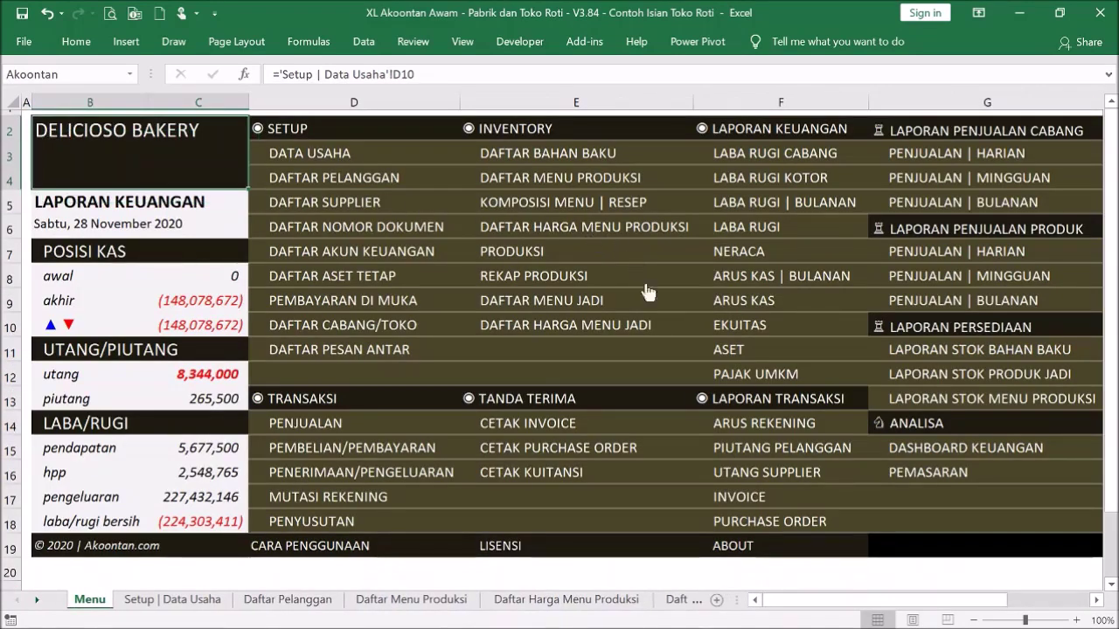
Step: Examine the January 2019 Pendapatan and Harga Pokok Penjualan figures in the Laporan Laba Rugi | Bulanan report and return to the Menu sheet
left_click(795, 214)
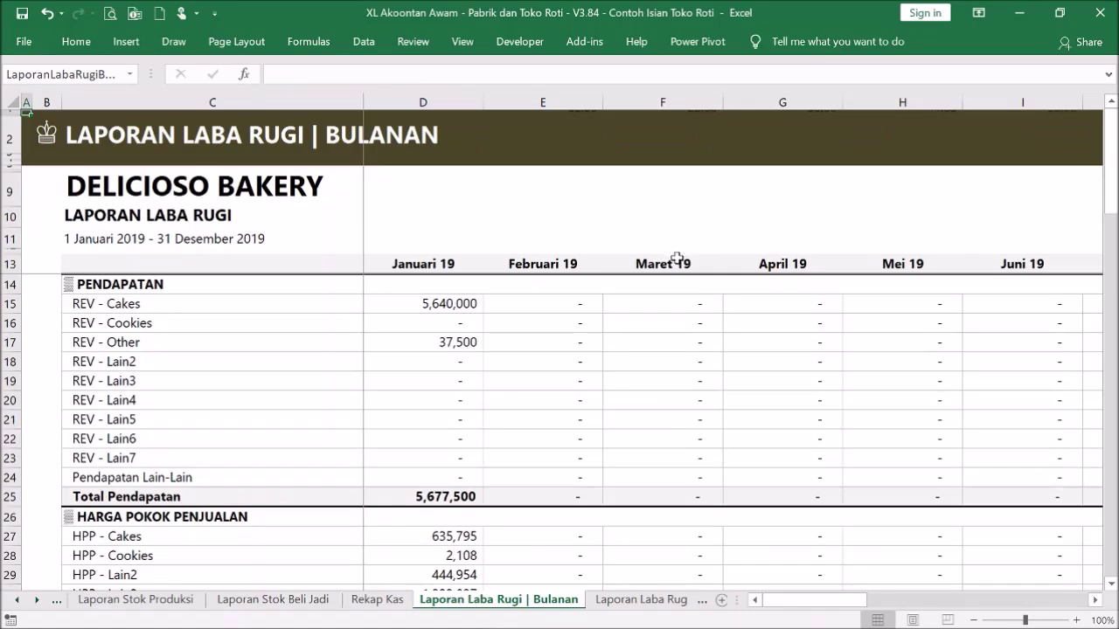
left_click_drag(450, 303, 470, 341)
scroll(490, 393, "down", 2)
left_click_drag(456, 422, 469, 554)
left_click(461, 515)
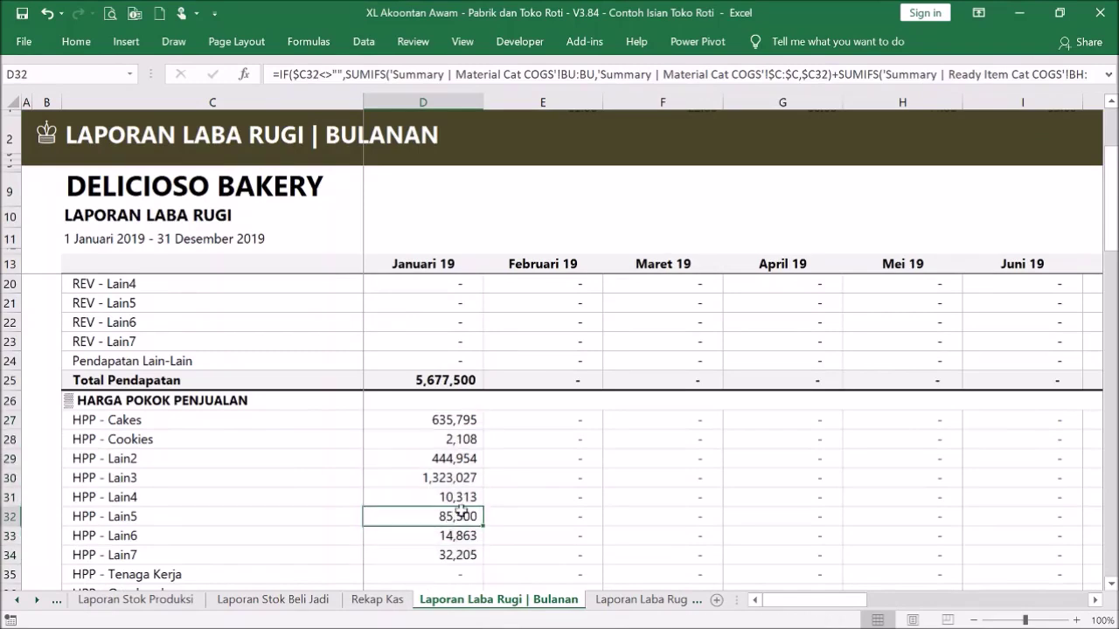
scroll(492, 481, "up", 2)
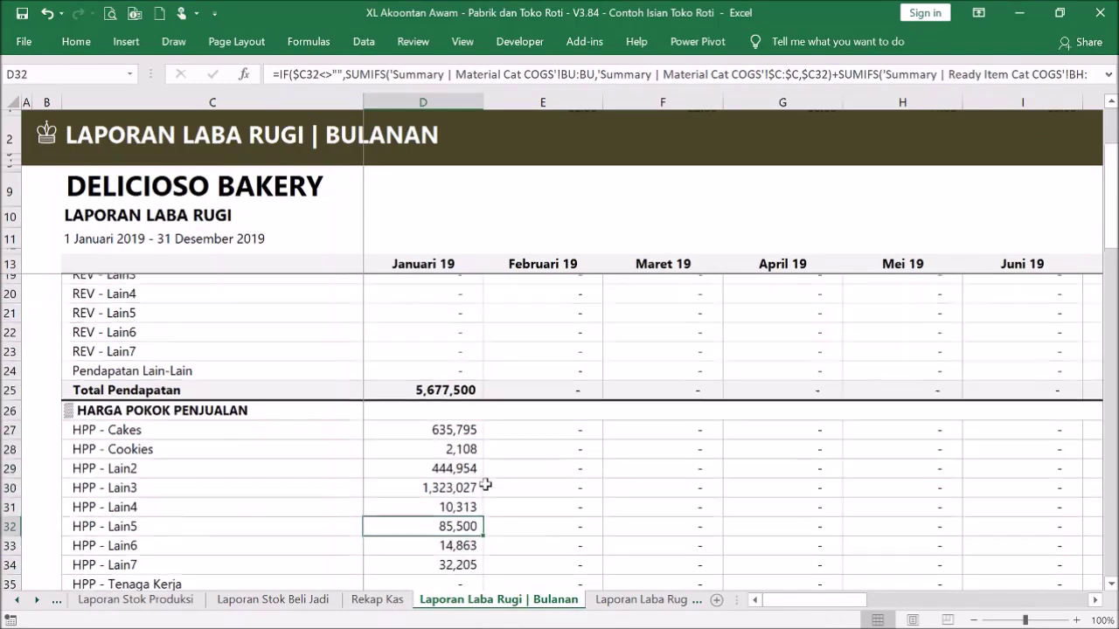
left_click(460, 534)
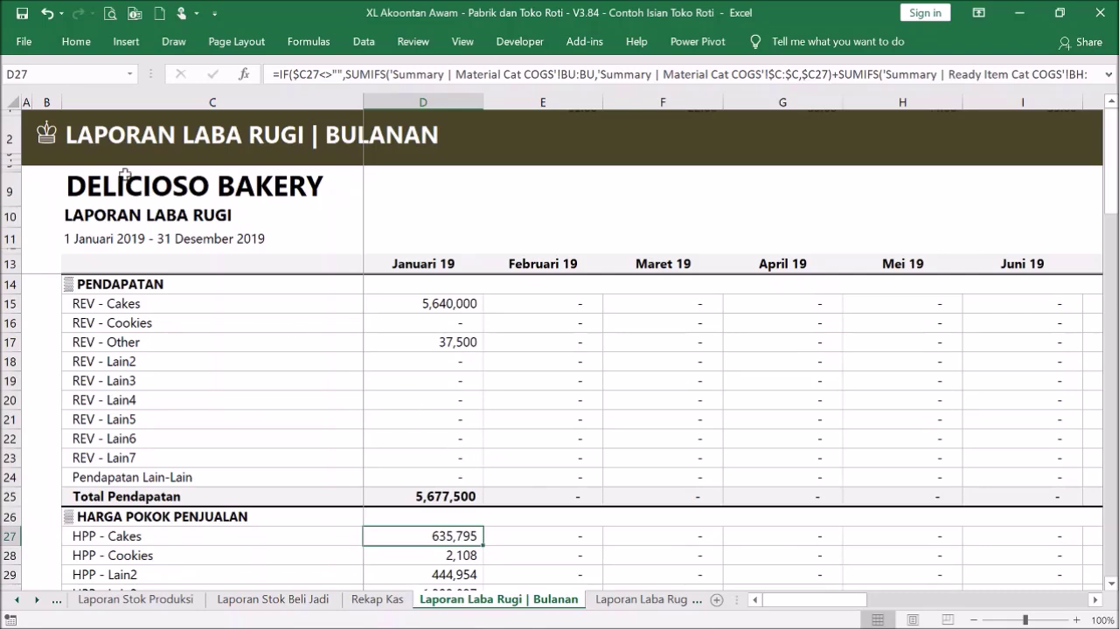
left_click(46, 144)
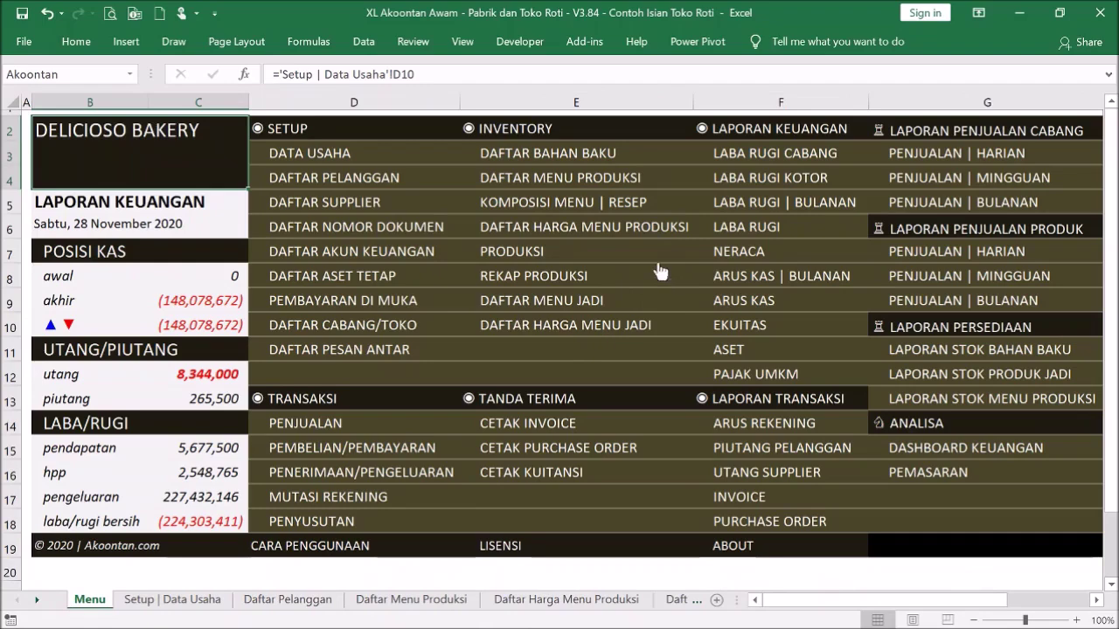
Step: View the Produksi and Rekap Produksi sheets and go back to the Penjualan sheet
left_click(536, 251)
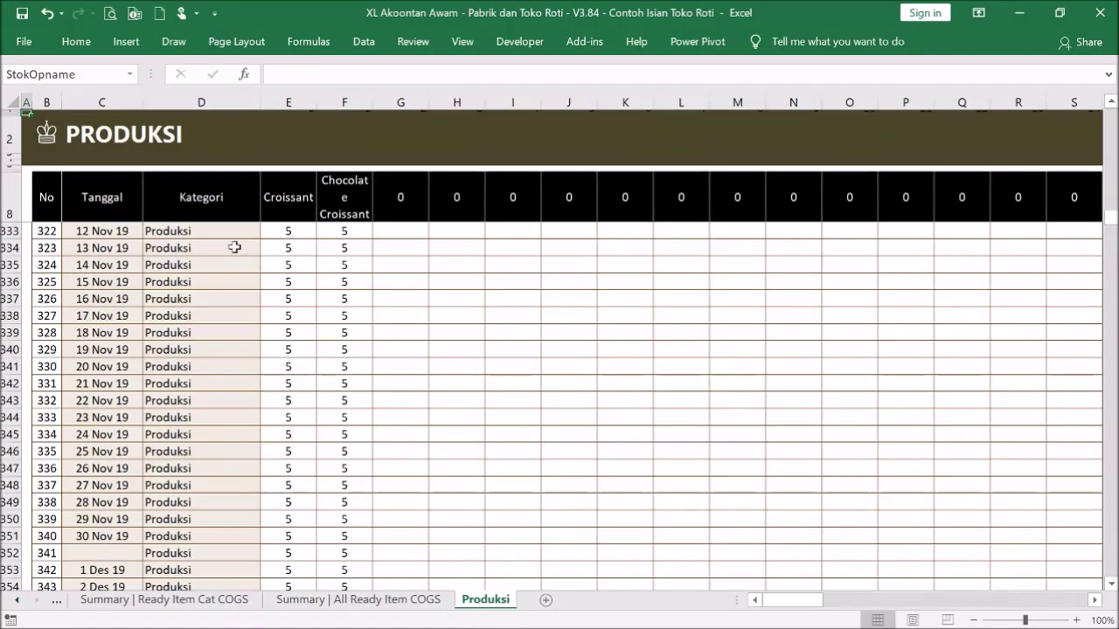
left_click(48, 136)
left_click(569, 274)
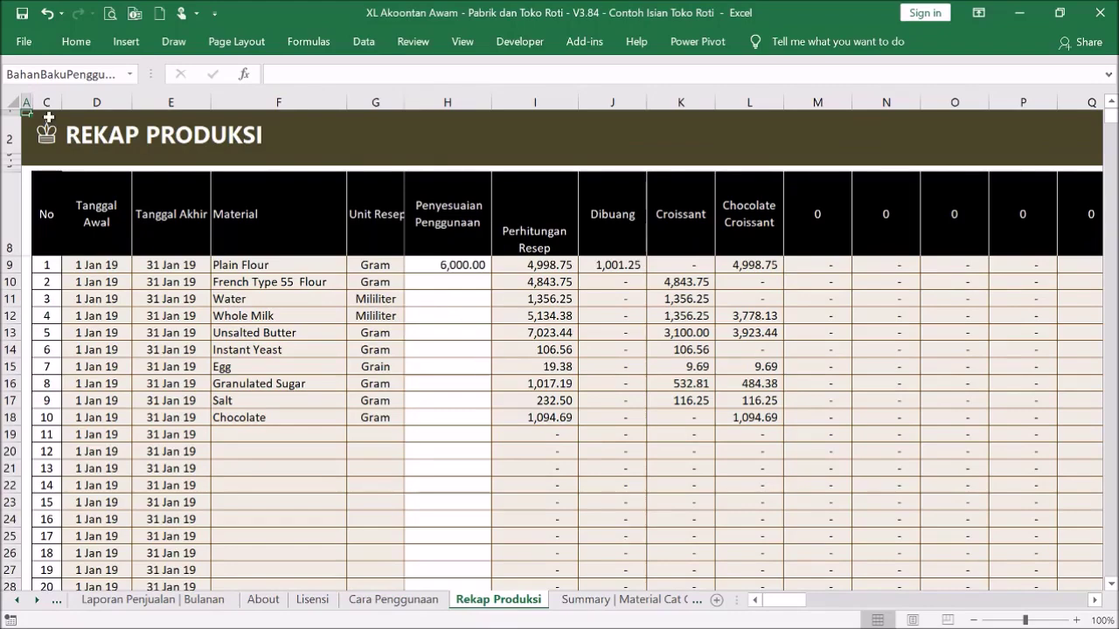
left_click(45, 136)
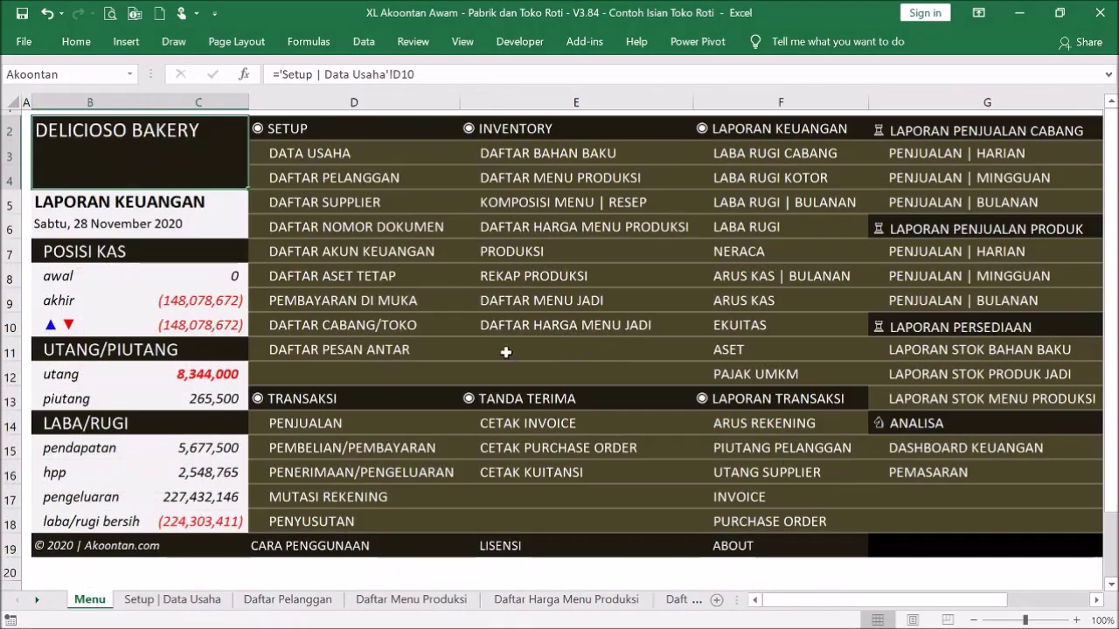
left_click(332, 427)
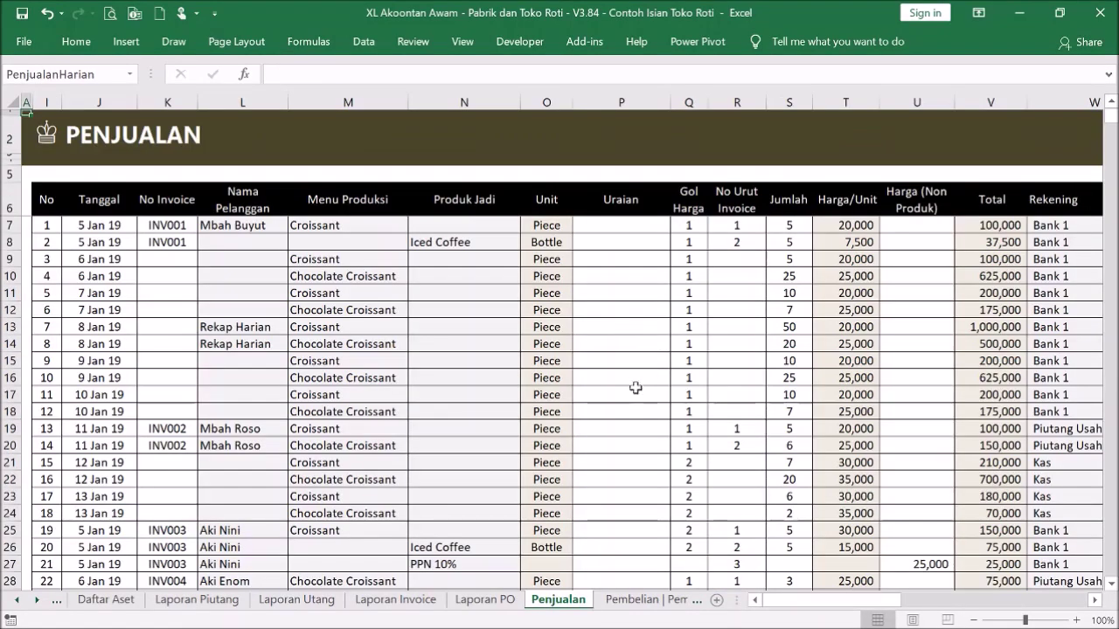